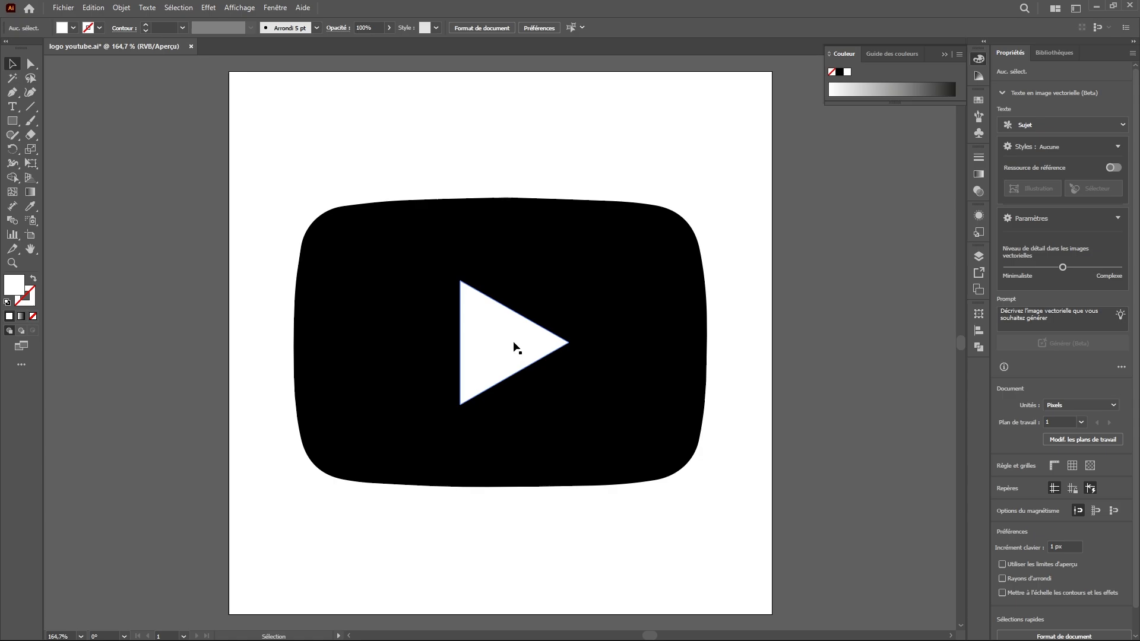
Cut the play triangle out of the black rounded rectangle to form one compound path
click(489, 350)
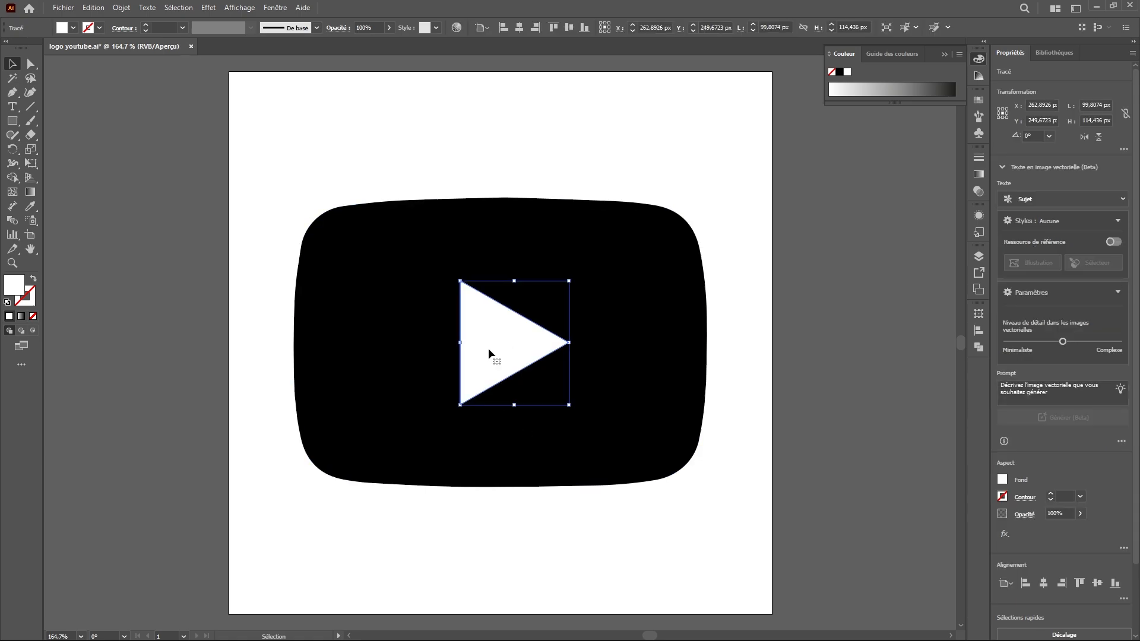
click(561, 514)
click(568, 454)
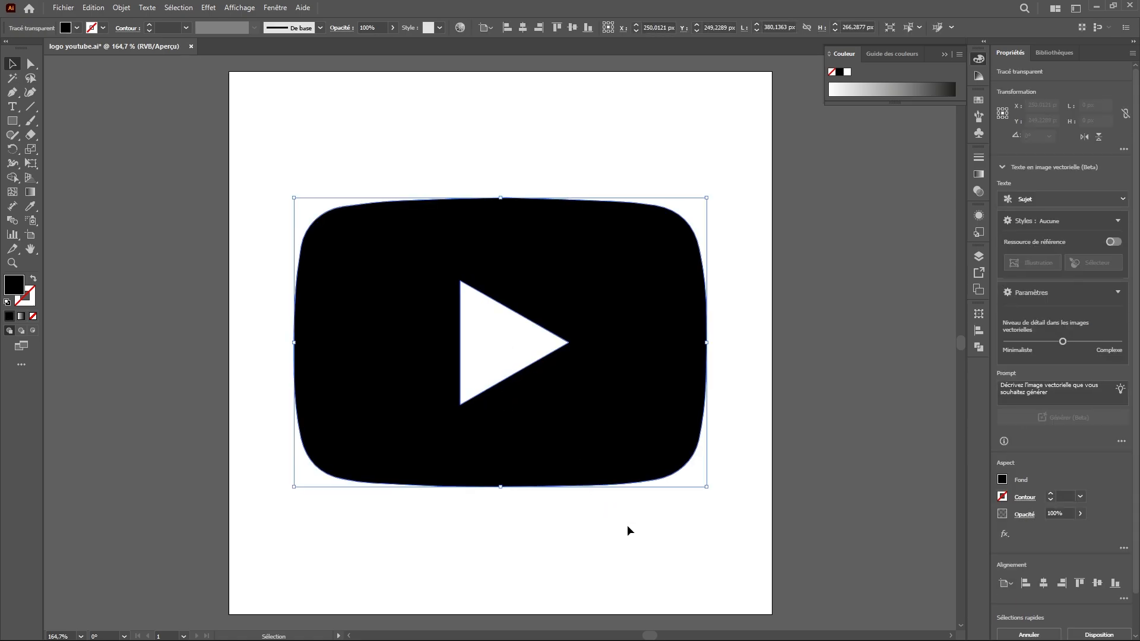
Place the YouTube logo image beside the artboard and sample its red as the black shape's fill
drag(122, 142, 193, 193)
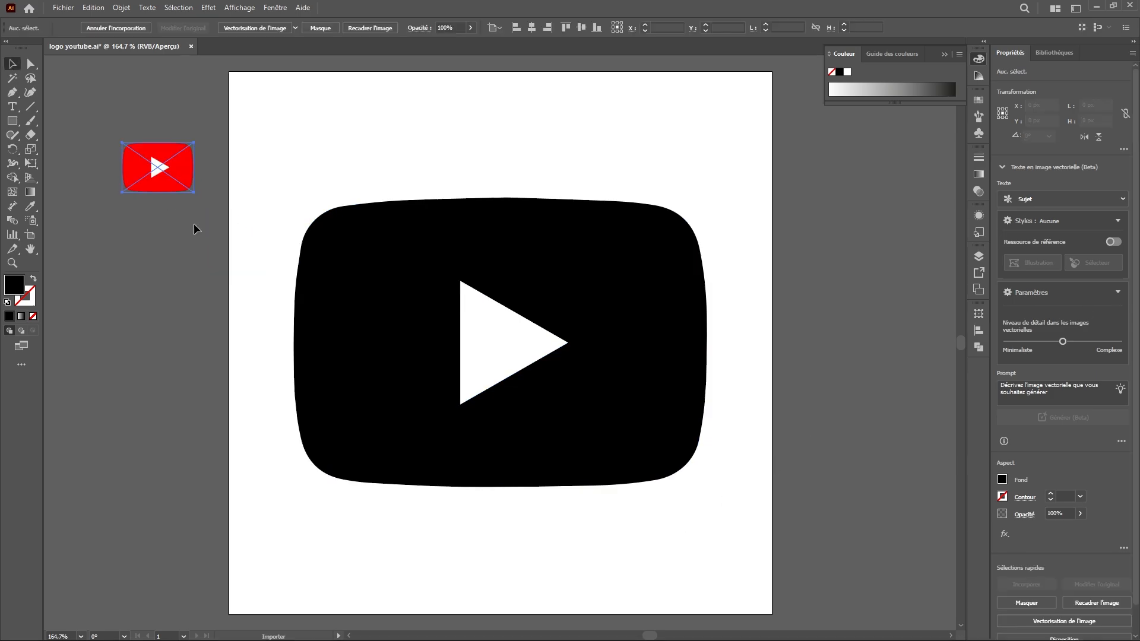
click(361, 397)
key(i)
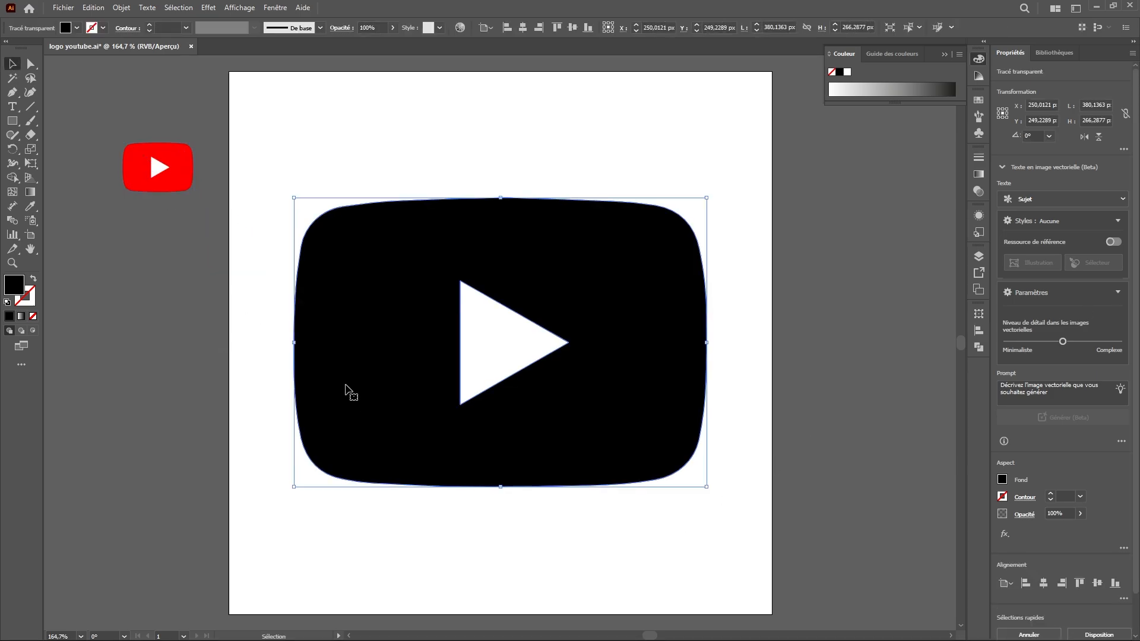
click(187, 191)
key(v)
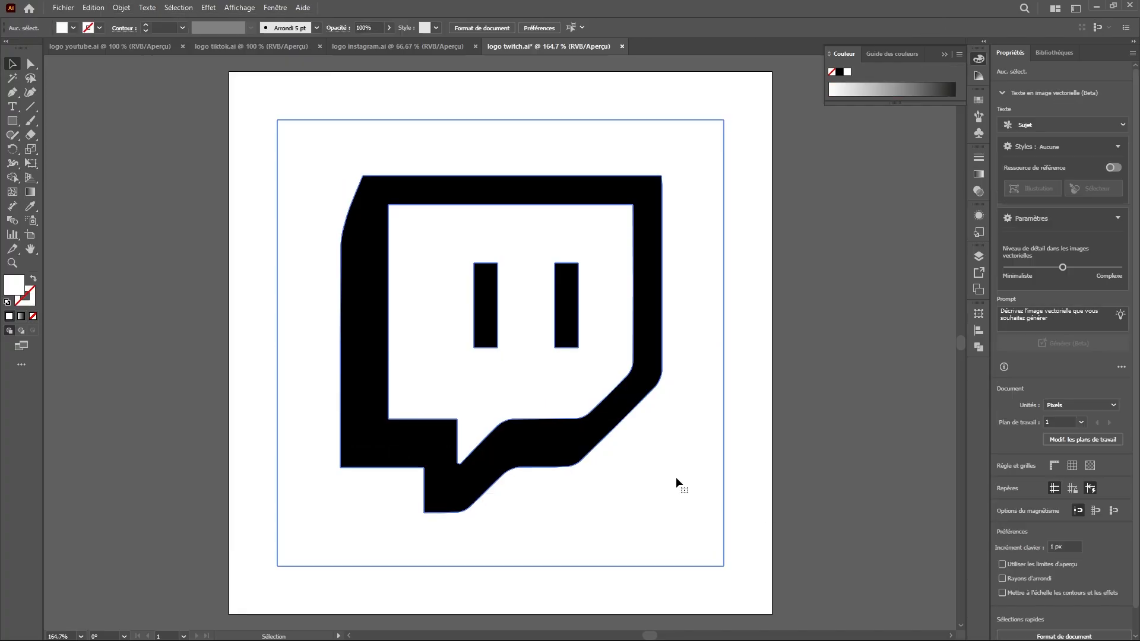
Start placing a reference image in the Twitch logo document
key(ctrl+shift+p)
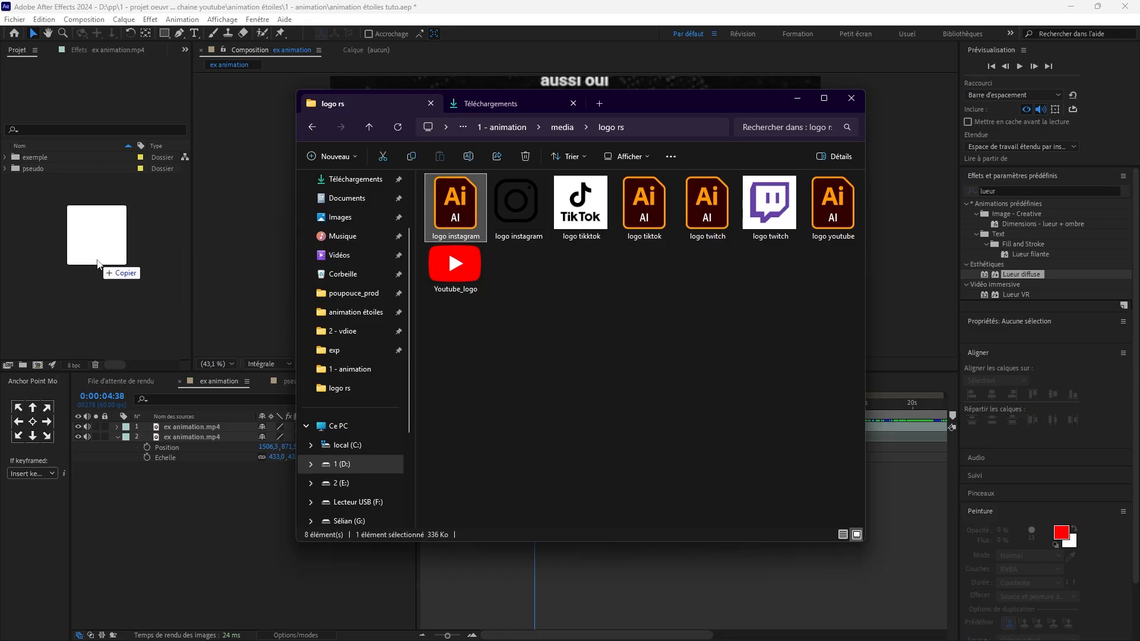
In After Effects, import logo instagram.ai as a composition with layer-size footage and open that composition
drag(98, 264, 98, 264)
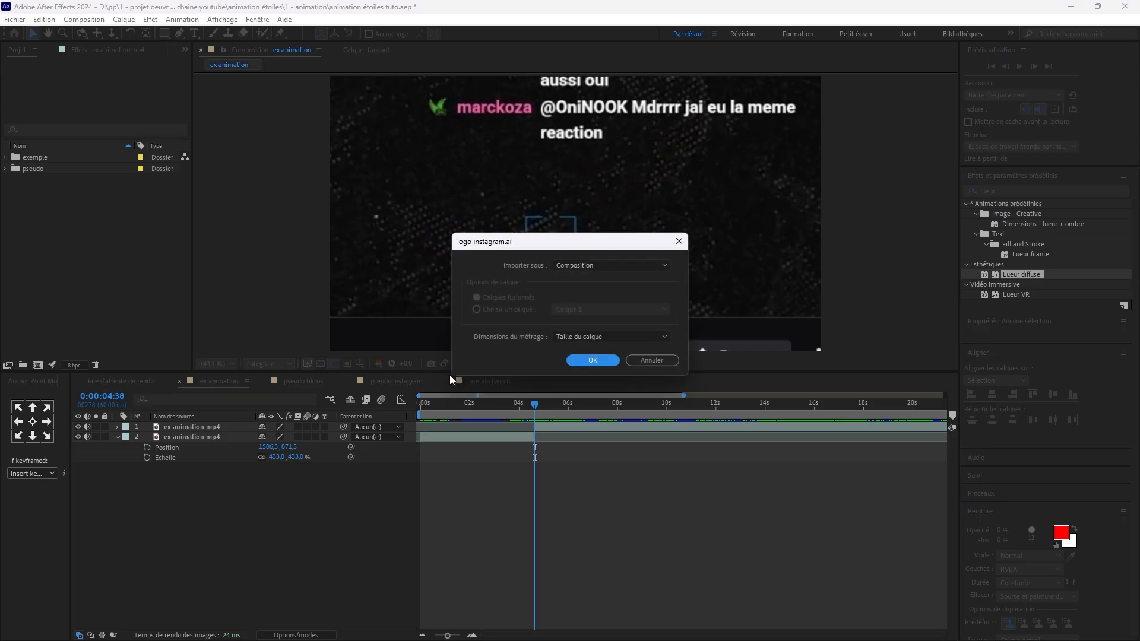
click(593, 360)
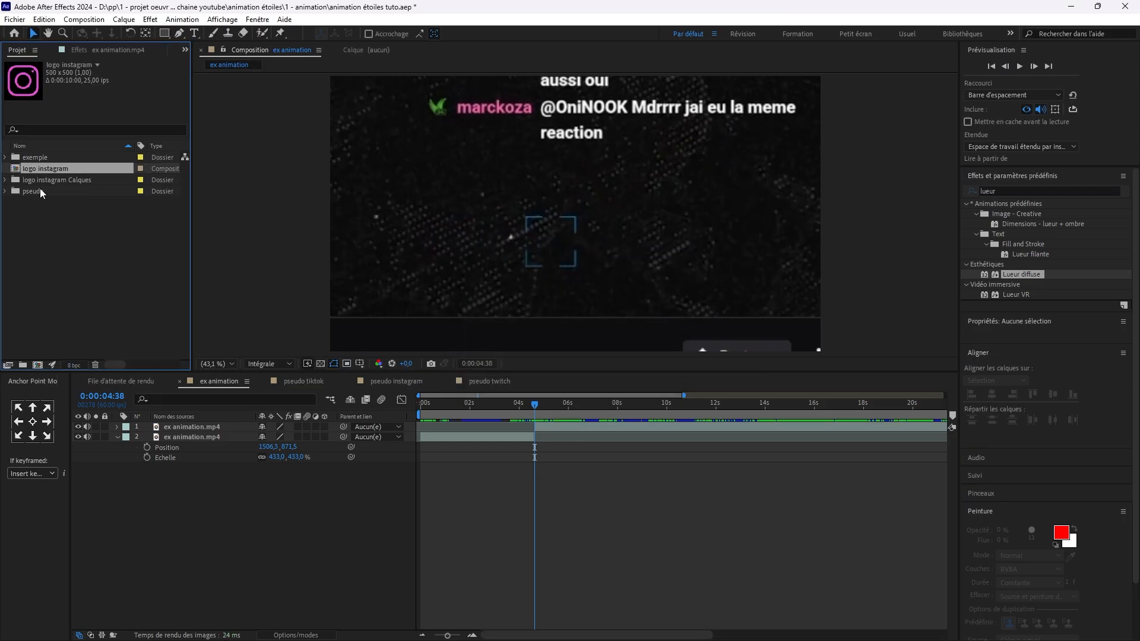
double_click(42, 169)
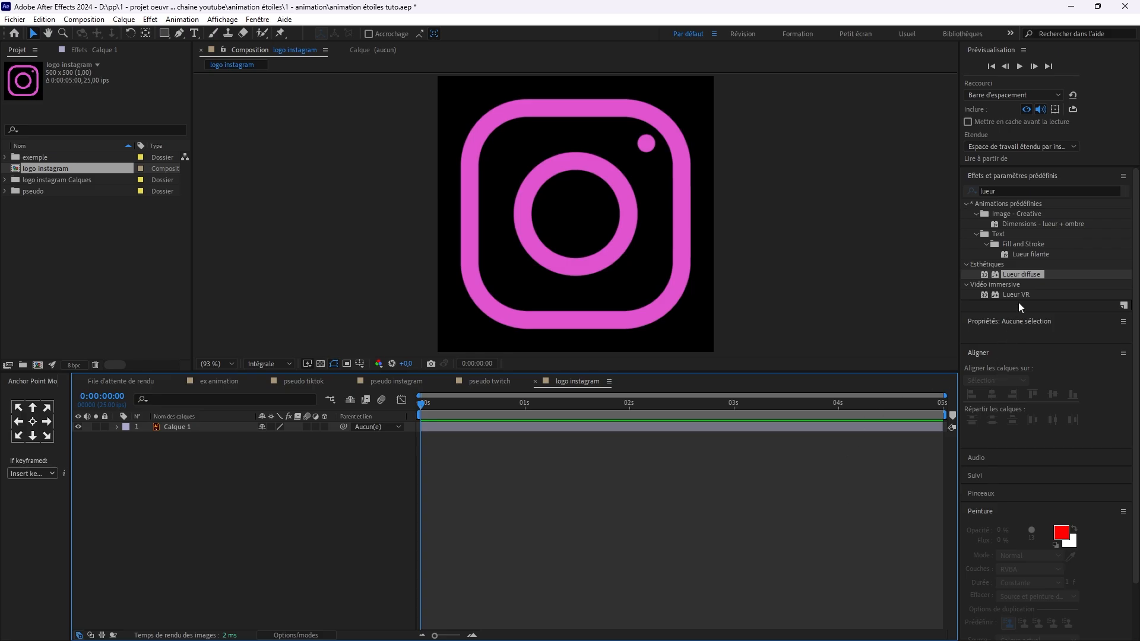
Apply the Lueur diffuse effect to Calque 1 in the Instagram logo composition
drag(1021, 276, 472, 434)
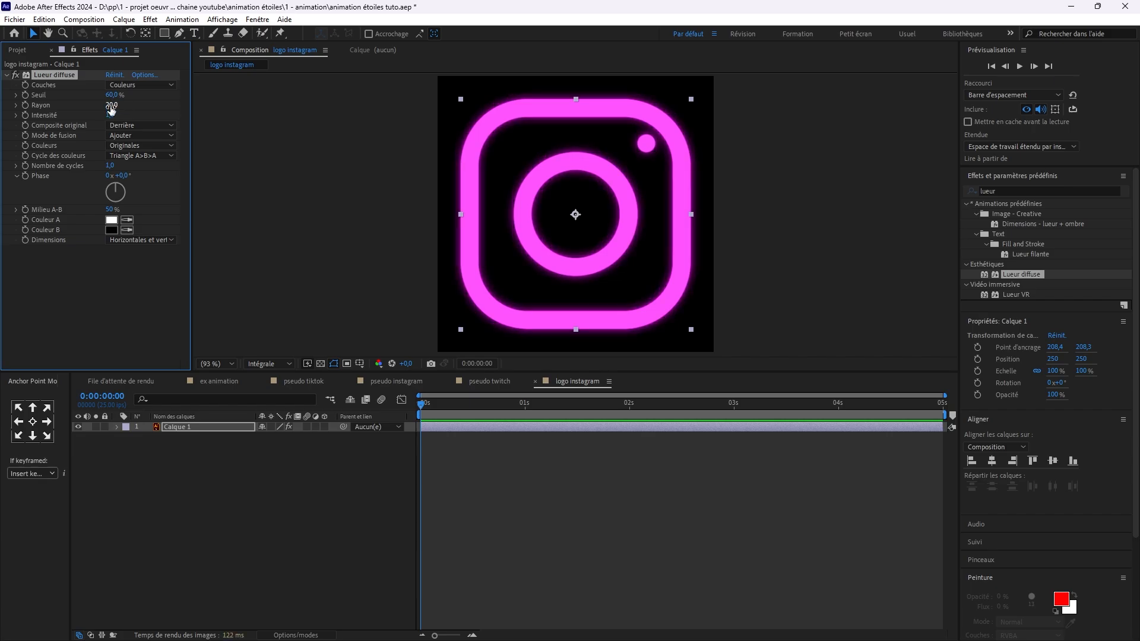
click(301, 521)
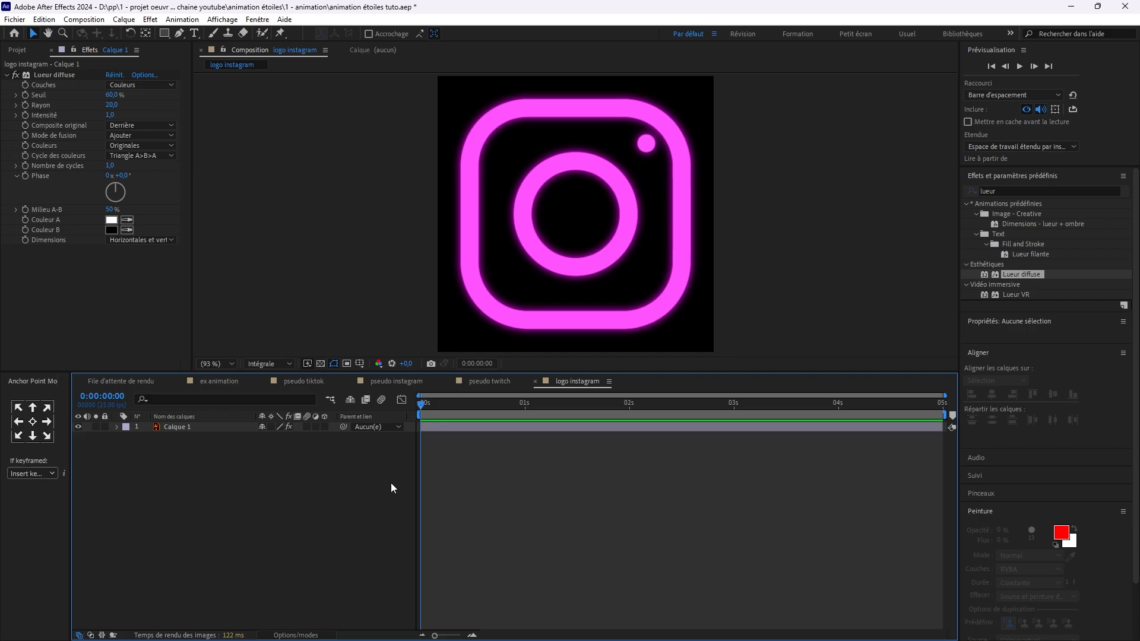
Keyframe Calque 1's opacity across the first 20 frames so the logo flickers on, and retime the middle keyframes
click(427, 430)
click(686, 406)
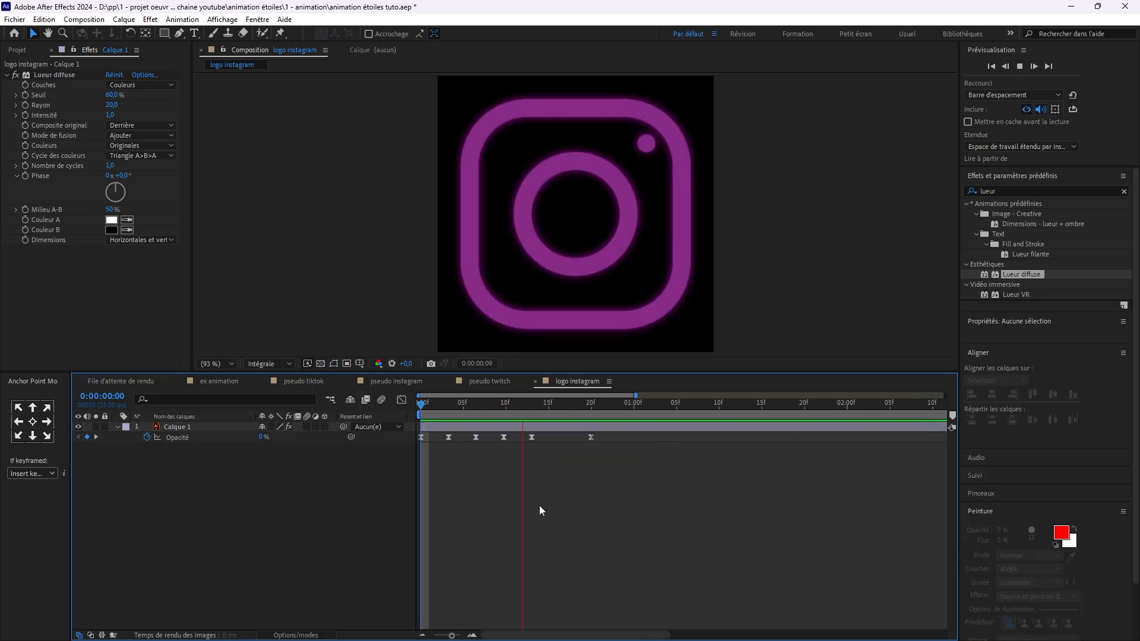
click(579, 437)
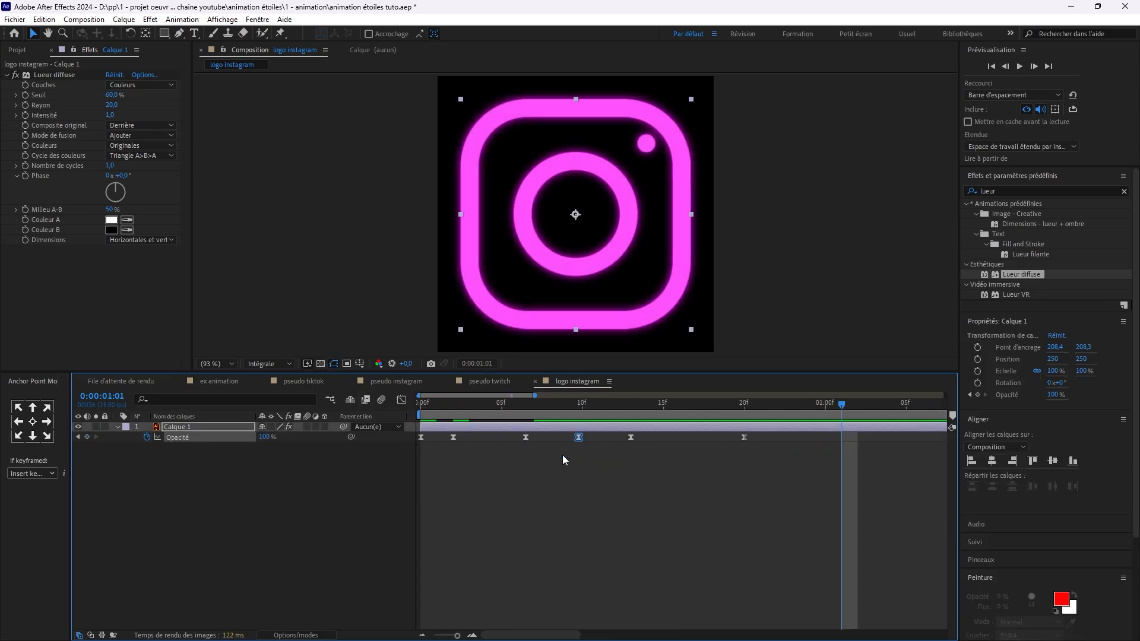
Play back the logo's opacity flicker from the start of the composition to check its timing
key(space)
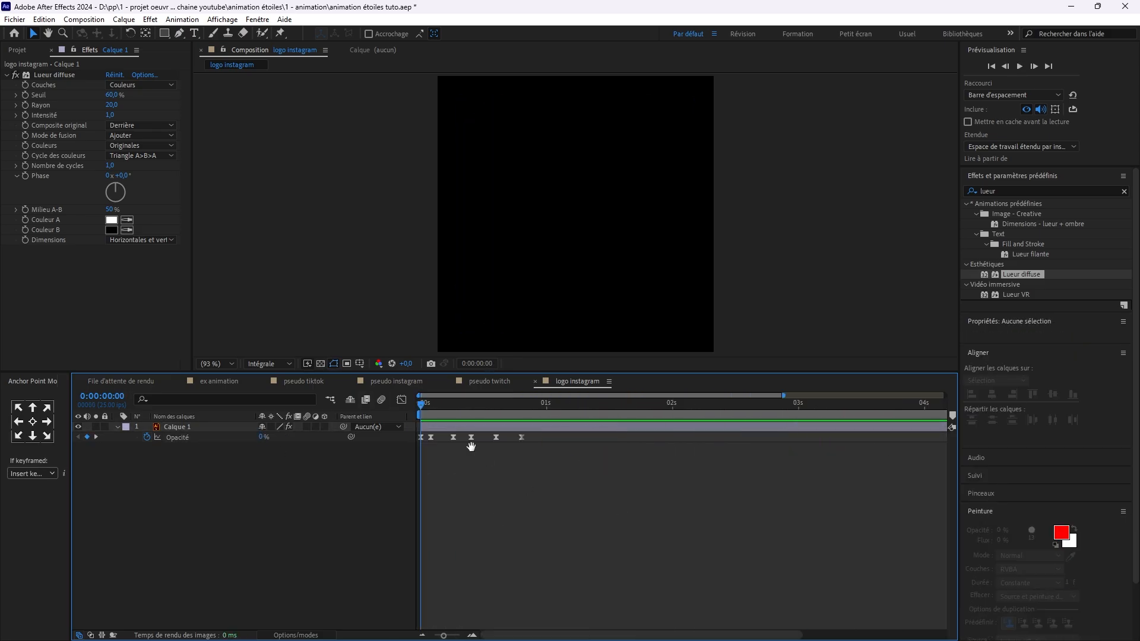
key(space)
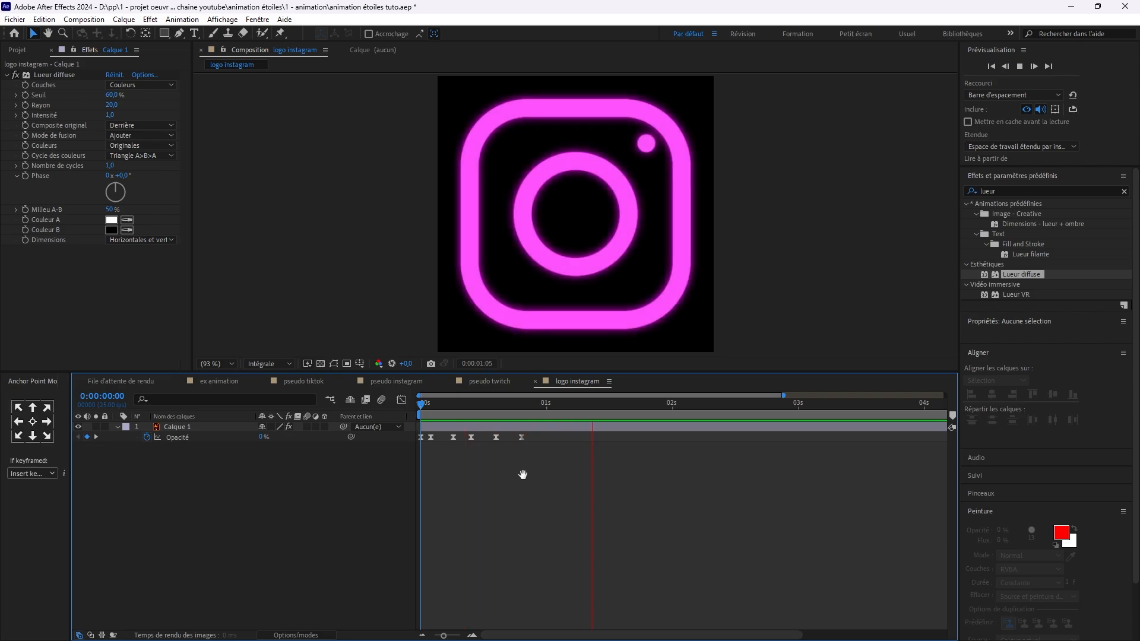
key(space)
key(equal)
click(416, 406)
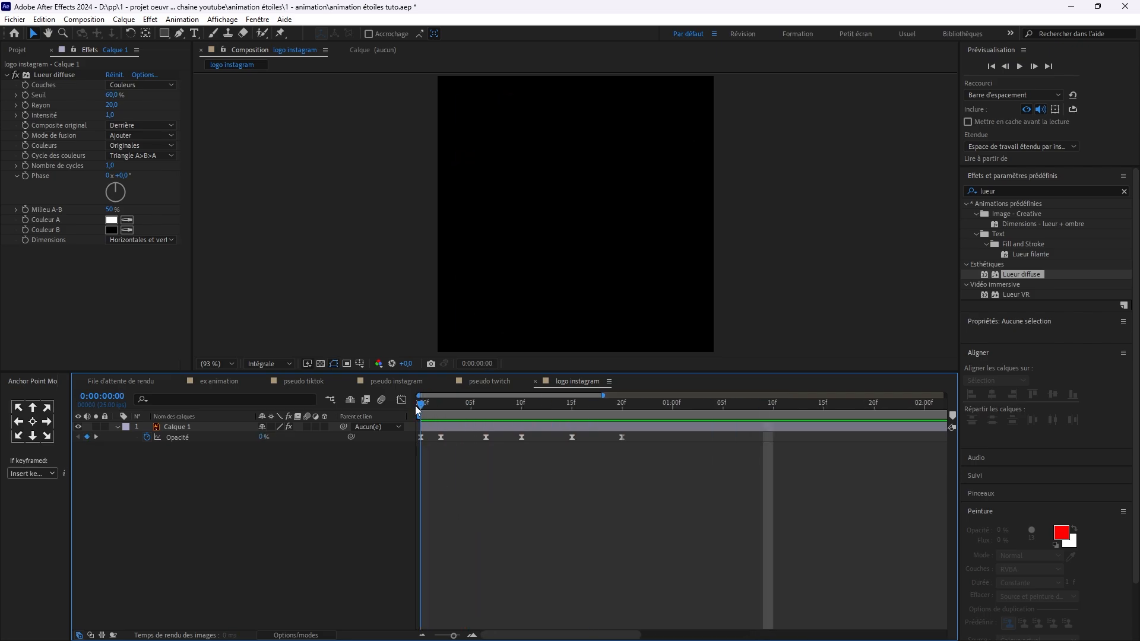
key(space)
key(minus)
key(minus)
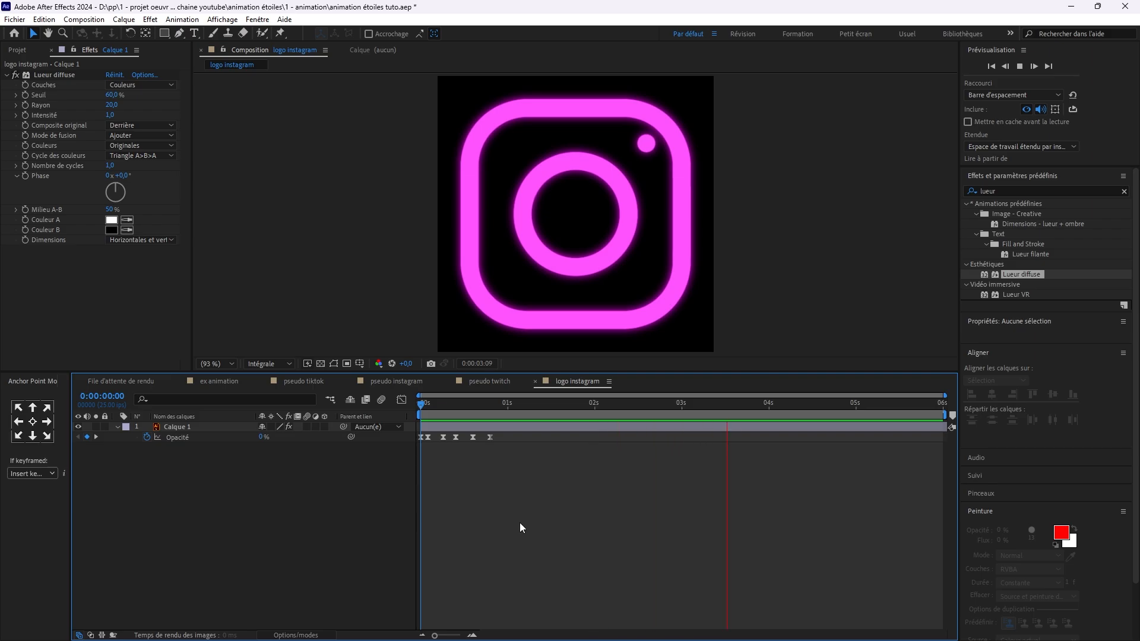
key(space)
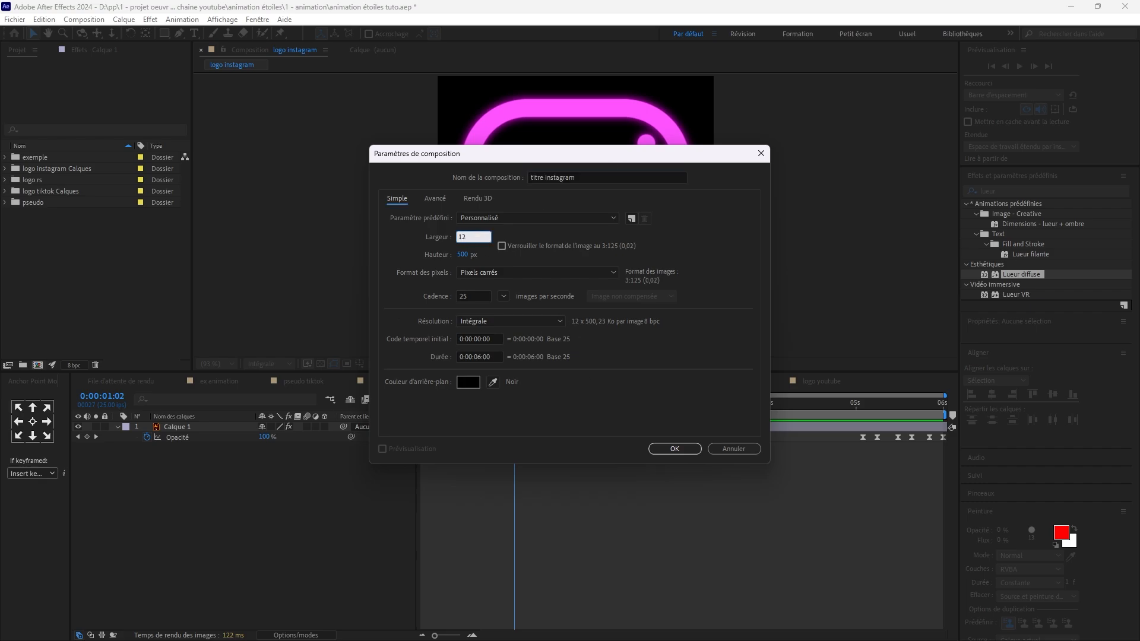
Create the composition titre instagram at 1920 × 800 px with a duration of 7 seconds
key(BackSpace)
key(BackSpace)
key(BackSpace)
key(BackSpace)
text(1920)
key(Tab)
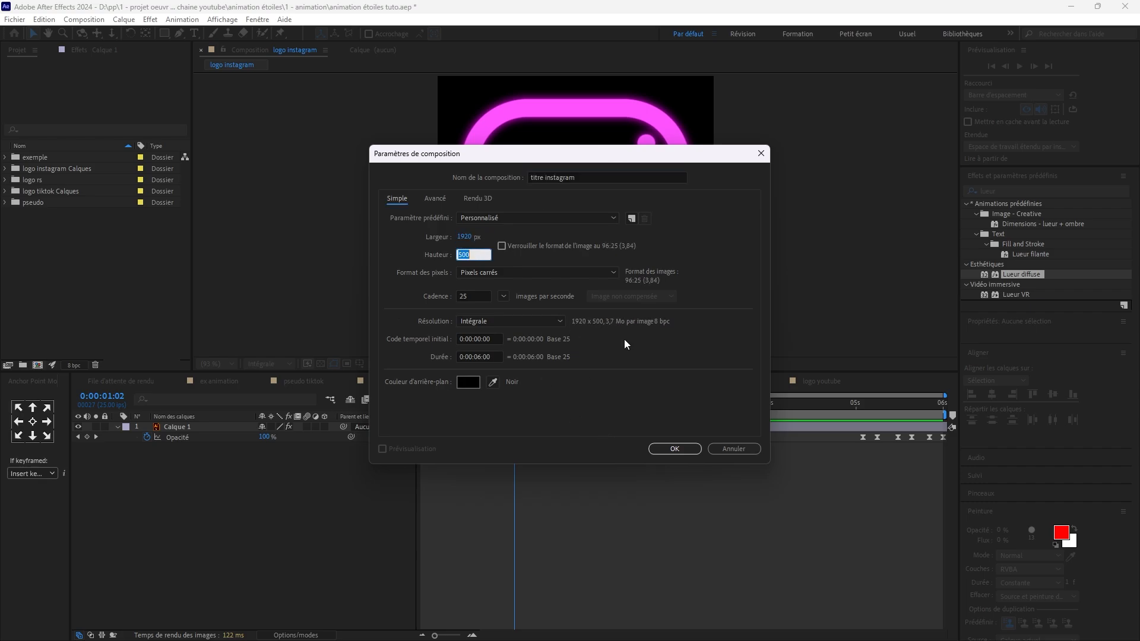
text(800)
key(Return)
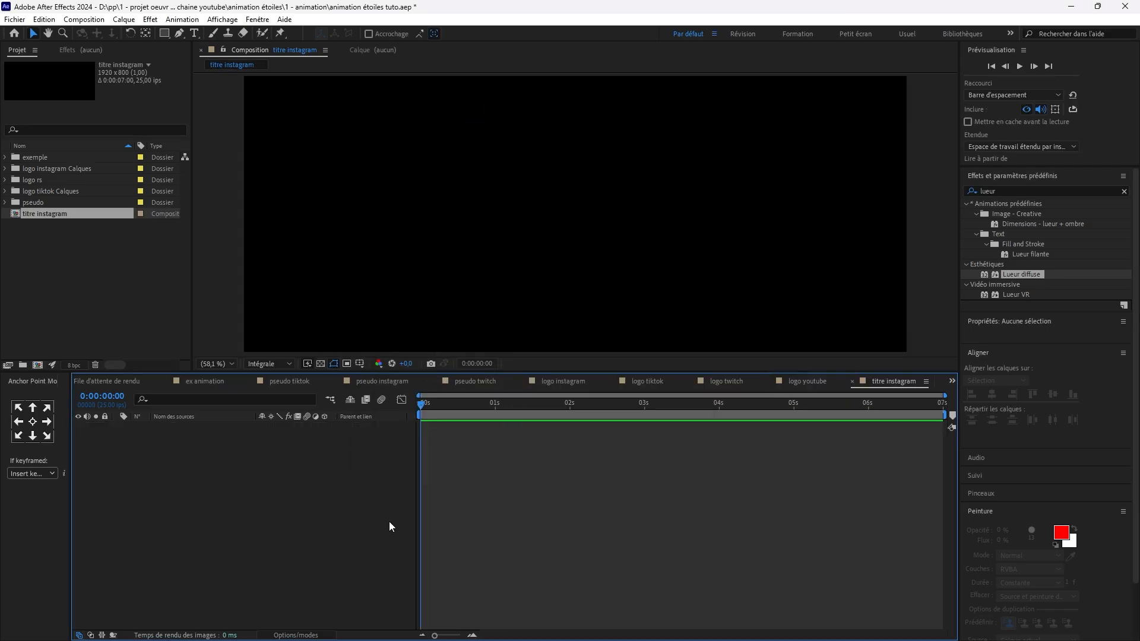
Add a text layer reading "instagram" to the titre instagram composition
key(ctrl+t)
click(481, 240)
text(instagram)
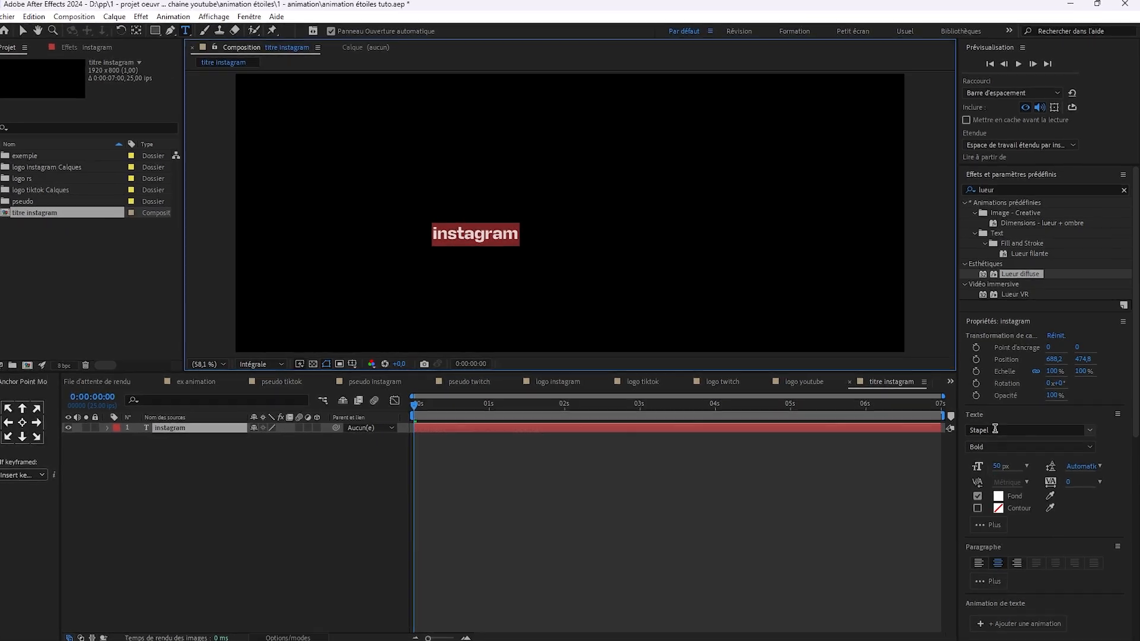
Set the instagram text in Swing MT Bold and enlarge its layer to 674 %, centred in the composition
click(996, 434)
text(swi)
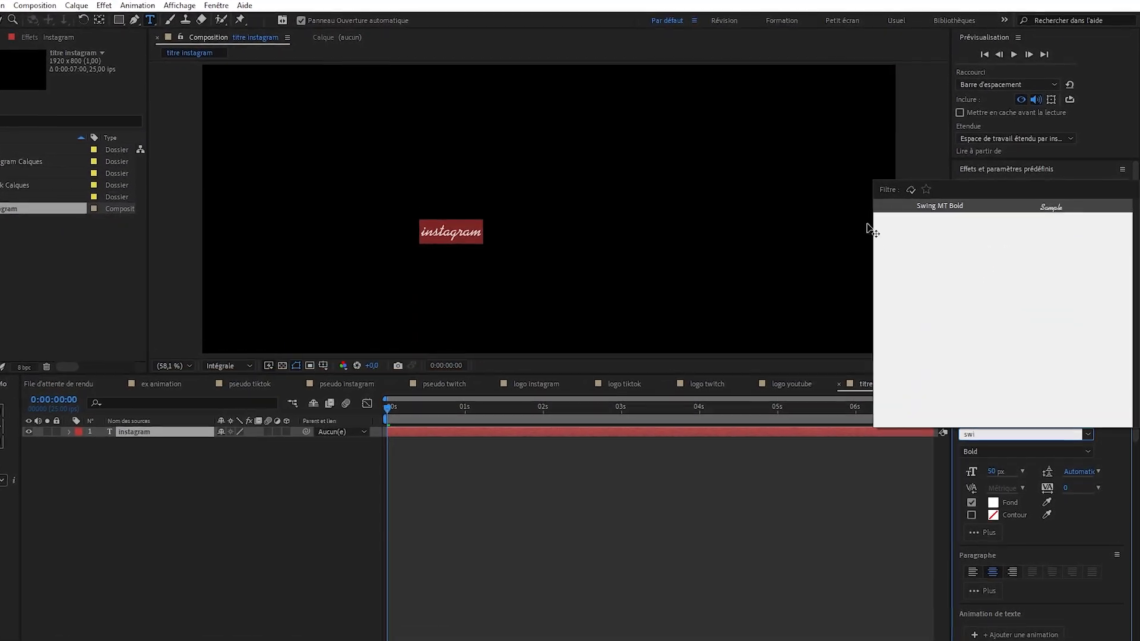
click(954, 205)
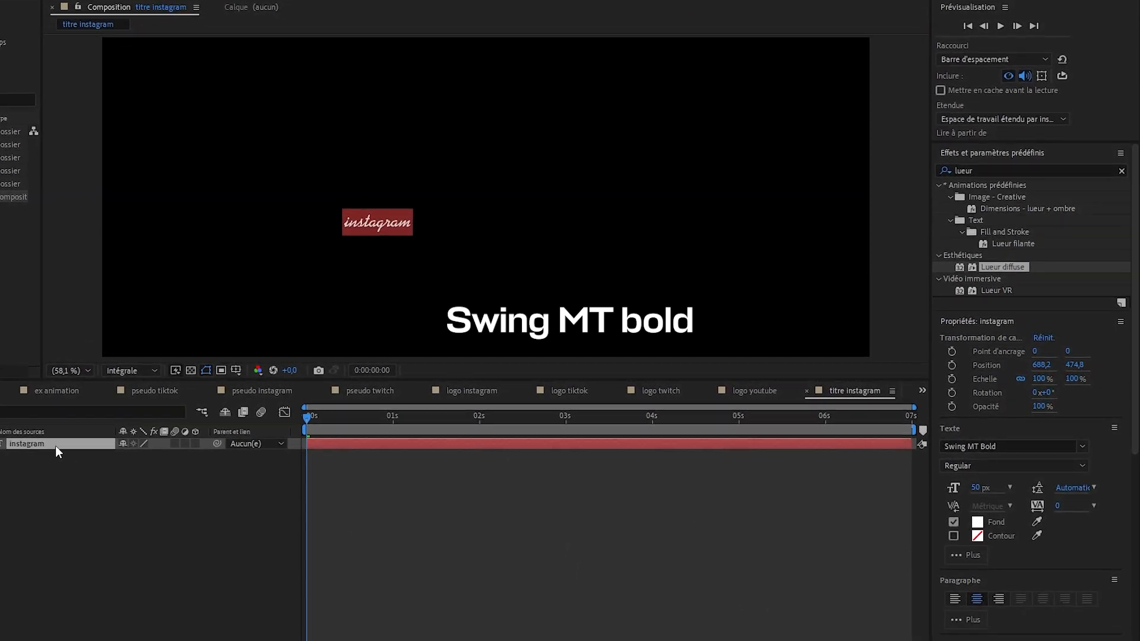
click(89, 441)
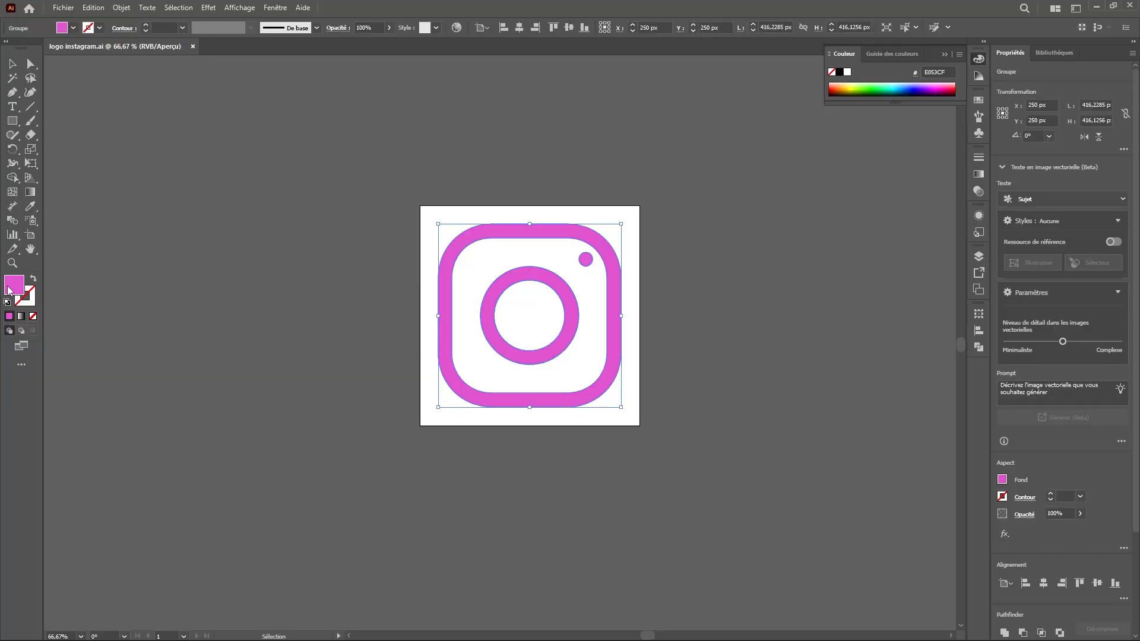
Copy the logo's fill colour E053CF from Illustrator and apply it as the instagram text's fill in After Effects
double_click(9, 289)
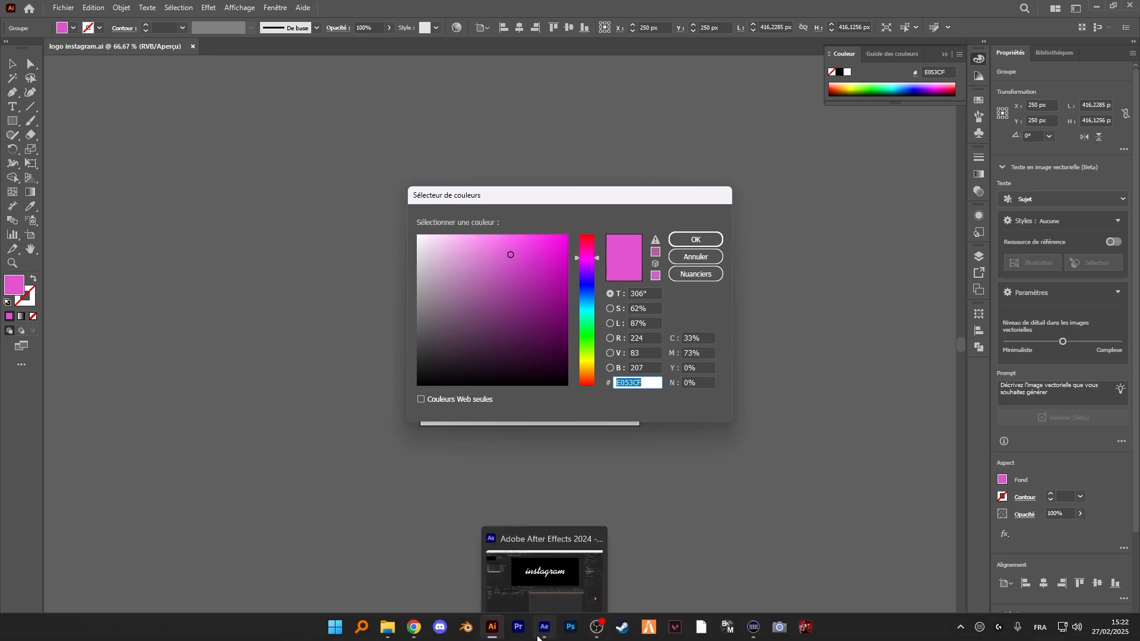
click(544, 633)
click(451, 427)
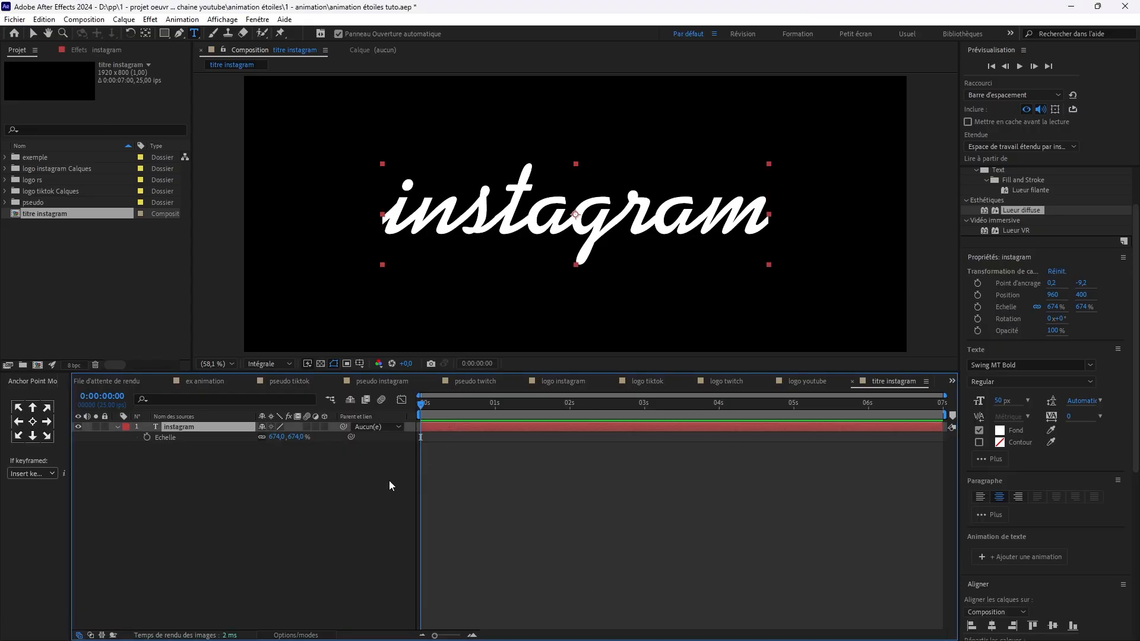
click(1000, 431)
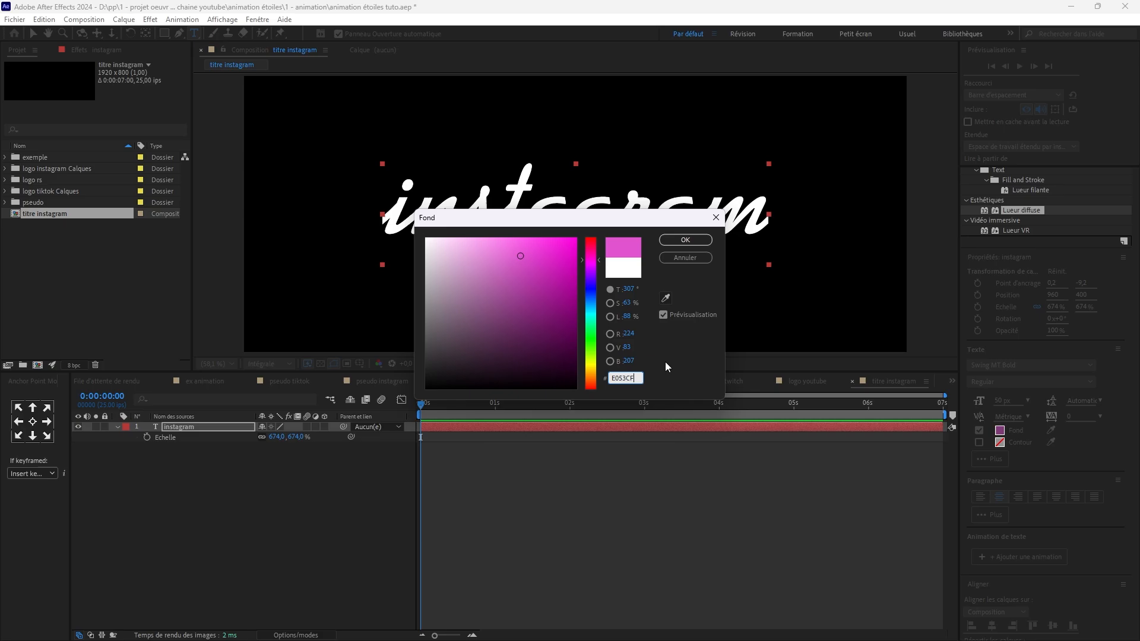
click(685, 239)
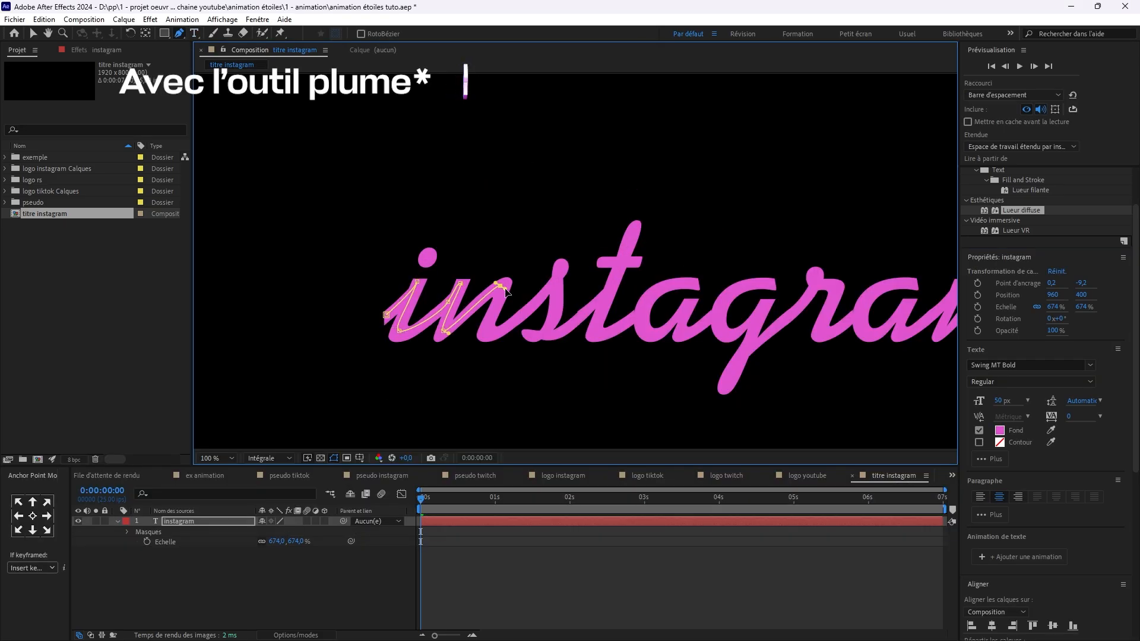
Continue the Pen tool mask path on the text layer through the n and s to the start of the t
scroll(546, 358, up, 1)
drag(548, 326, 505, 325)
click(576, 305)
drag(617, 261, 548, 326)
drag(584, 308, 591, 301)
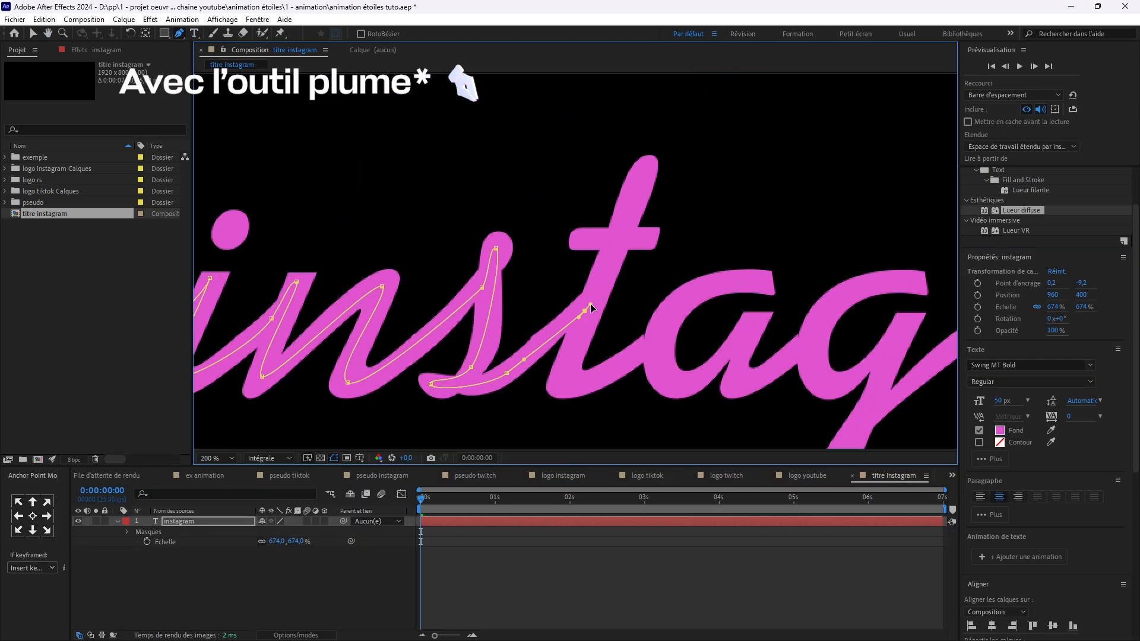
Trace the stem of the t with a new mask path, from its tip down to the baseline curve
drag(629, 195, 573, 246)
click(589, 212)
click(592, 204)
drag(510, 427, 526, 426)
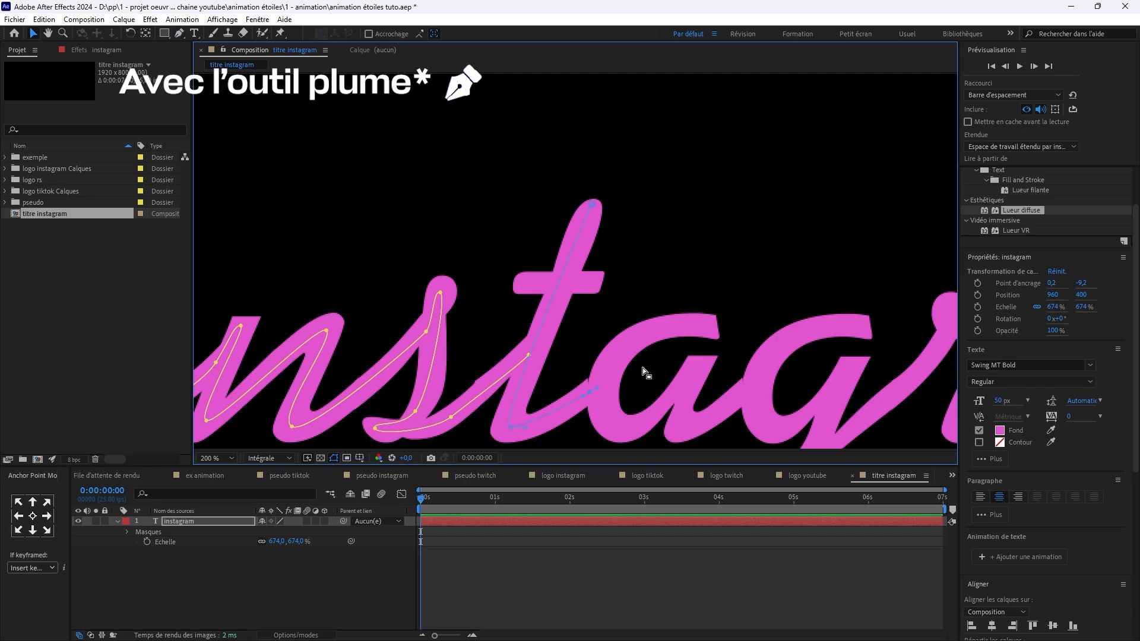
Trace the first a of instagram with its own mask path, following the bowl and the exit stroke
drag(715, 325, 690, 326)
drag(603, 391, 608, 448)
drag(611, 440, 611, 408)
drag(697, 332, 703, 330)
drag(683, 397, 697, 411)
drag(742, 363, 751, 359)
Trace the g with another mask path, including its descender, and carry the path up into the r
drag(751, 359, 575, 367)
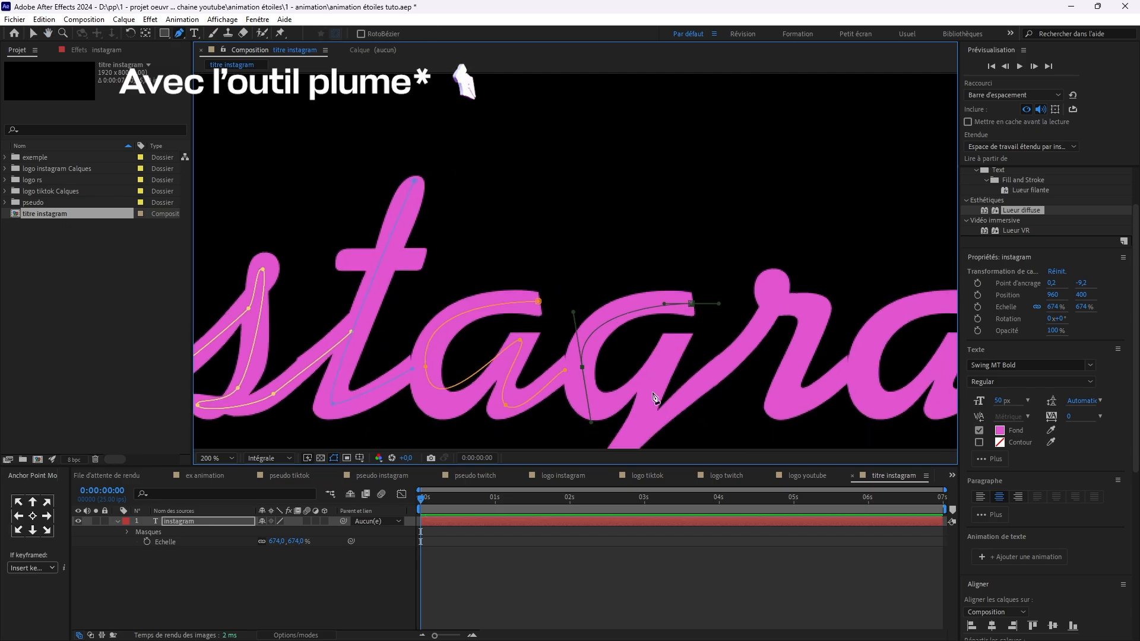
drag(675, 335, 682, 333)
drag(650, 416, 599, 234)
drag(539, 333, 527, 336)
drag(695, 190, 535, 291)
drag(561, 226, 576, 225)
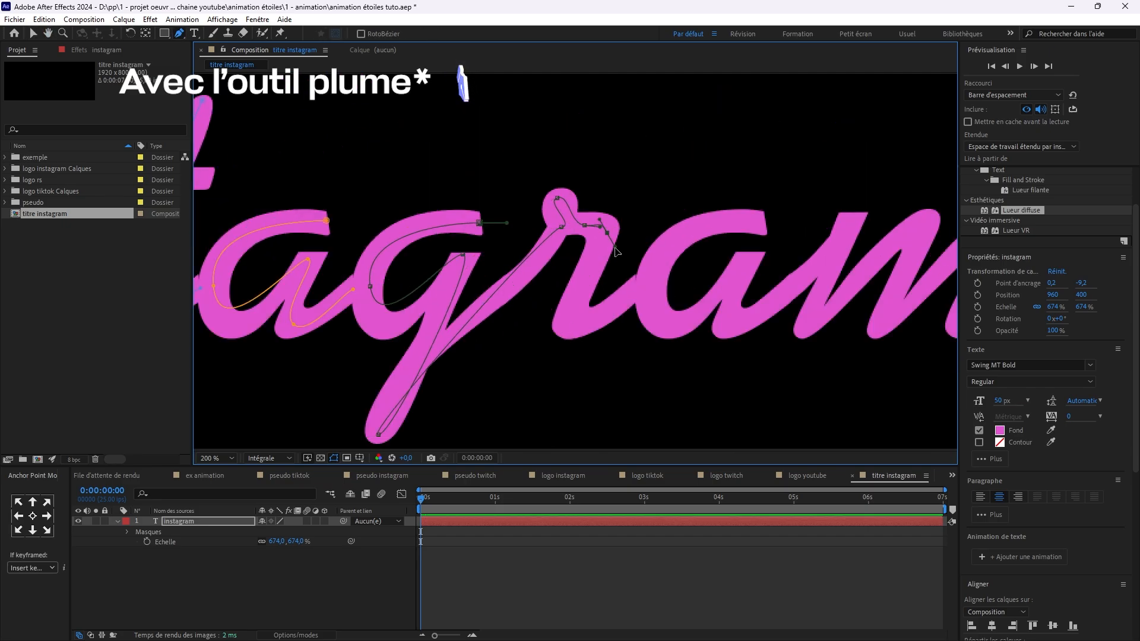
Trace the second a of instagram with a separate mask path that ends at the start of the m
drag(764, 223, 668, 261)
drag(668, 260, 646, 263)
drag(561, 318, 563, 364)
drag(654, 295, 661, 292)
drag(635, 362, 554, 391)
drag(554, 391, 565, 396)
drag(647, 325, 653, 321)
Continue the mask path through the strokes of the m to the end of the word
drag(676, 285, 652, 247)
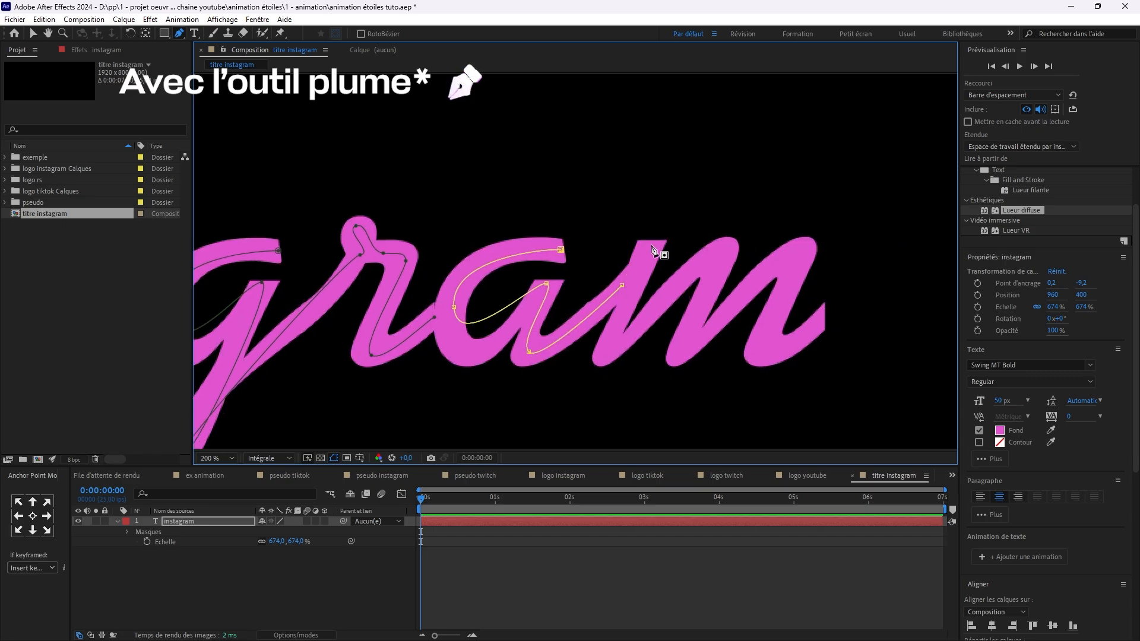
drag(795, 257, 803, 263)
drag(763, 349, 772, 357)
drag(824, 319, 830, 320)
drag(504, 368, 627, 358)
Draw a separate straight mask path along the crossbar of the t
click(438, 434)
mouse_move(505, 285)
mouse_down()
mouse_move(643, 266)
mouse_move(594, 260)
mouse_up()
drag(528, 356, 529, 402)
drag(484, 354, 493, 410)
drag(441, 189, 508, 262)
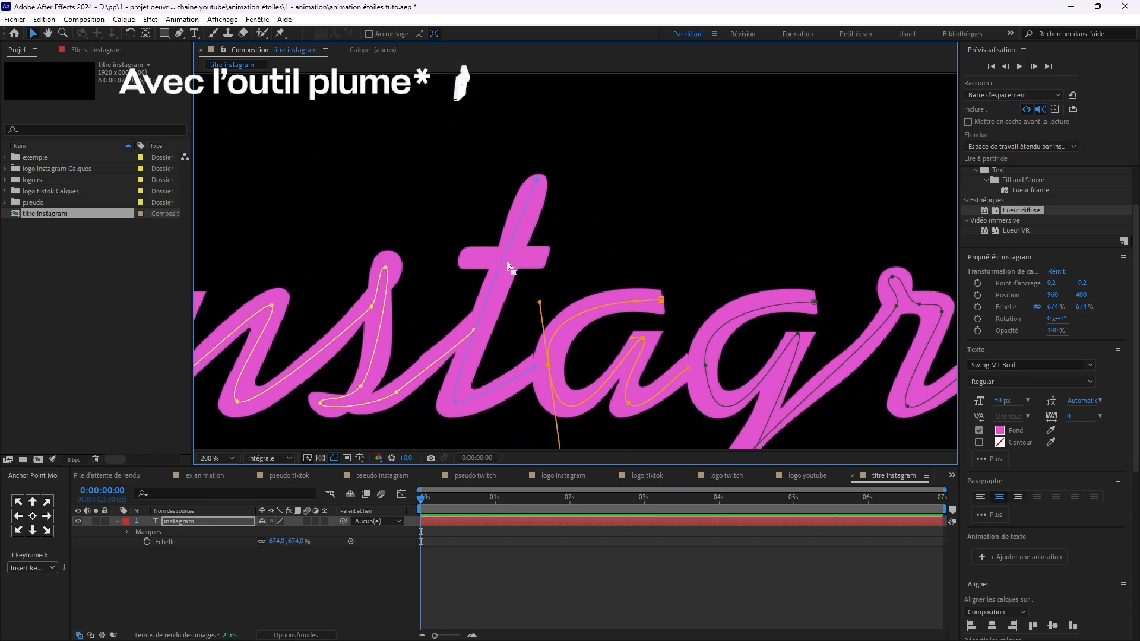
key(p)
key(g)
click(457, 289)
click(541, 289)
drag(362, 297, 533, 226)
drag(356, 245, 541, 301)
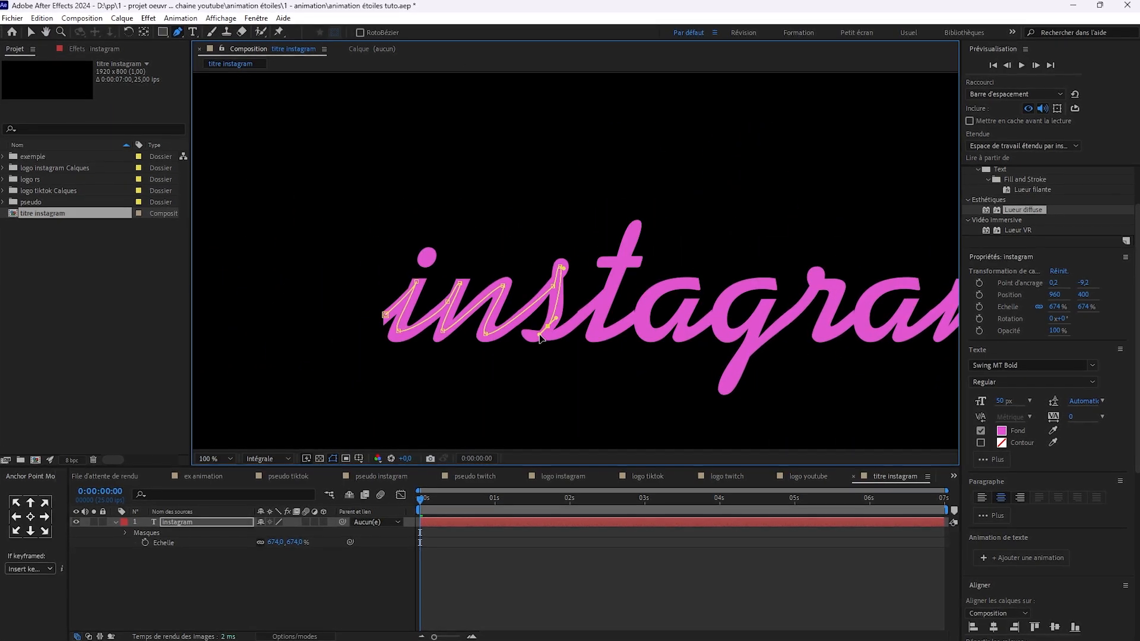
Continue the mask path through the s and its lower hook to the stem of the t, undoing the extension up the stem
scroll(544, 356, up, 2)
scroll(547, 361, down, 2)
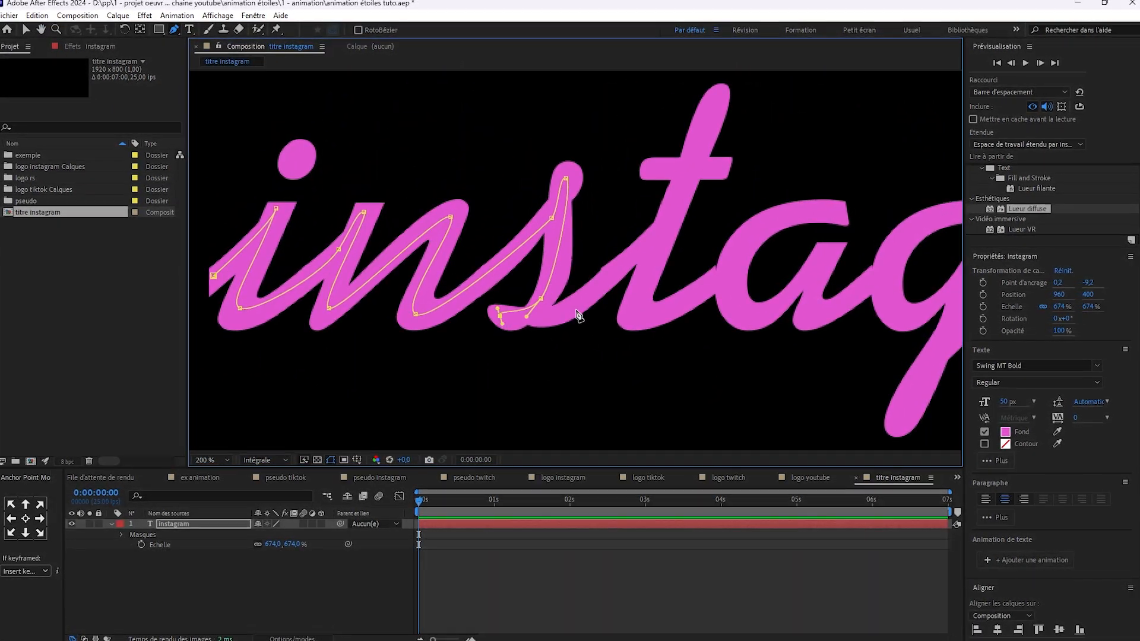
drag(621, 282, 497, 394)
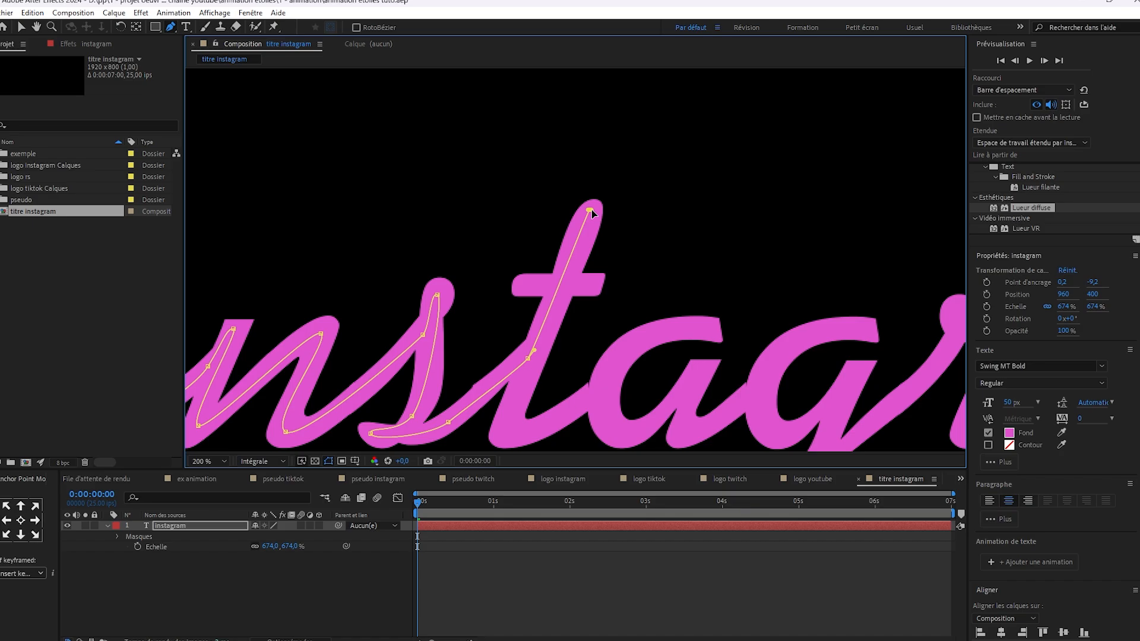
key(ctrl+z)
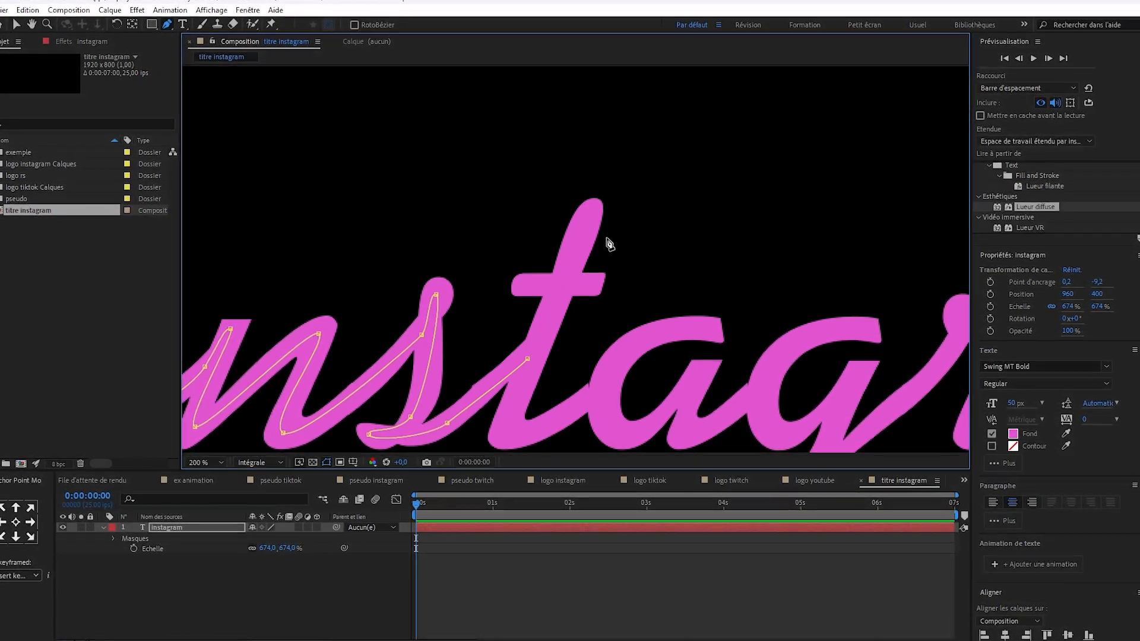
Draw a separate mask path from the top of the t down its stem and along its tail to the a
drag(525, 445, 523, 433)
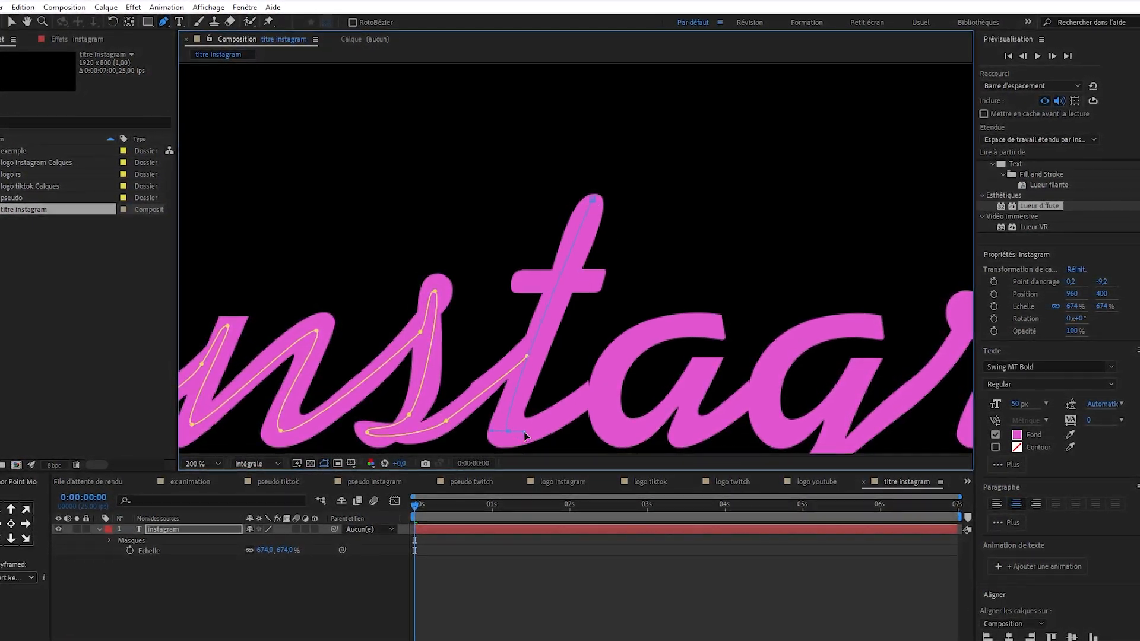
drag(591, 397, 598, 392)
key(v)
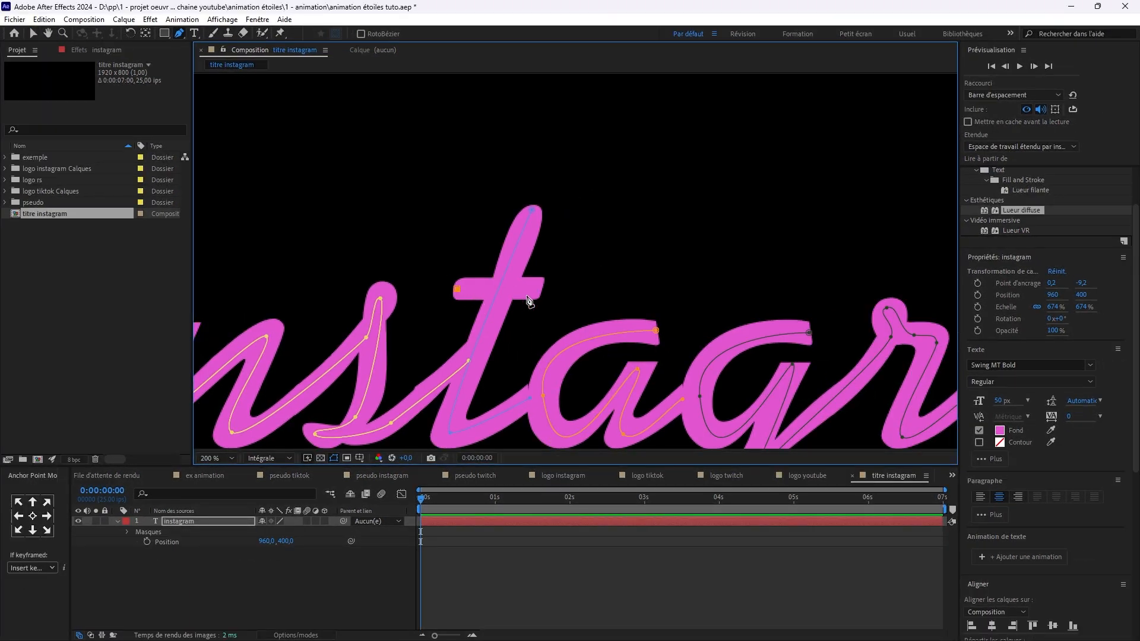
click(467, 244)
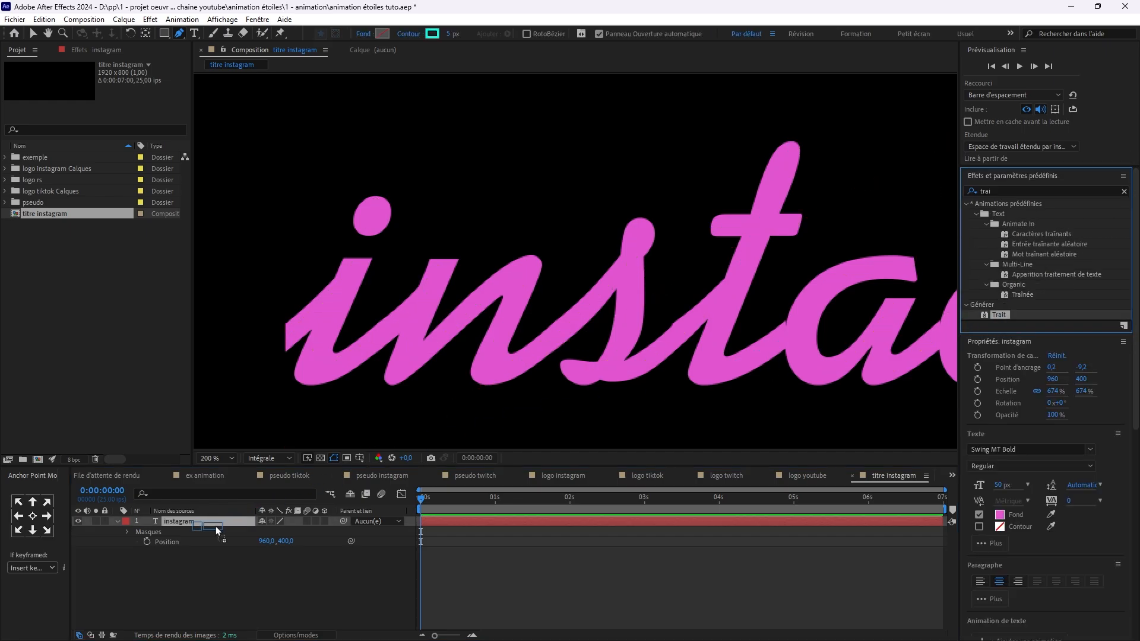
Apply the Trait effect to the instagram text layer, using all masks and the Afficher originale paint style
drag(215, 526, 215, 525)
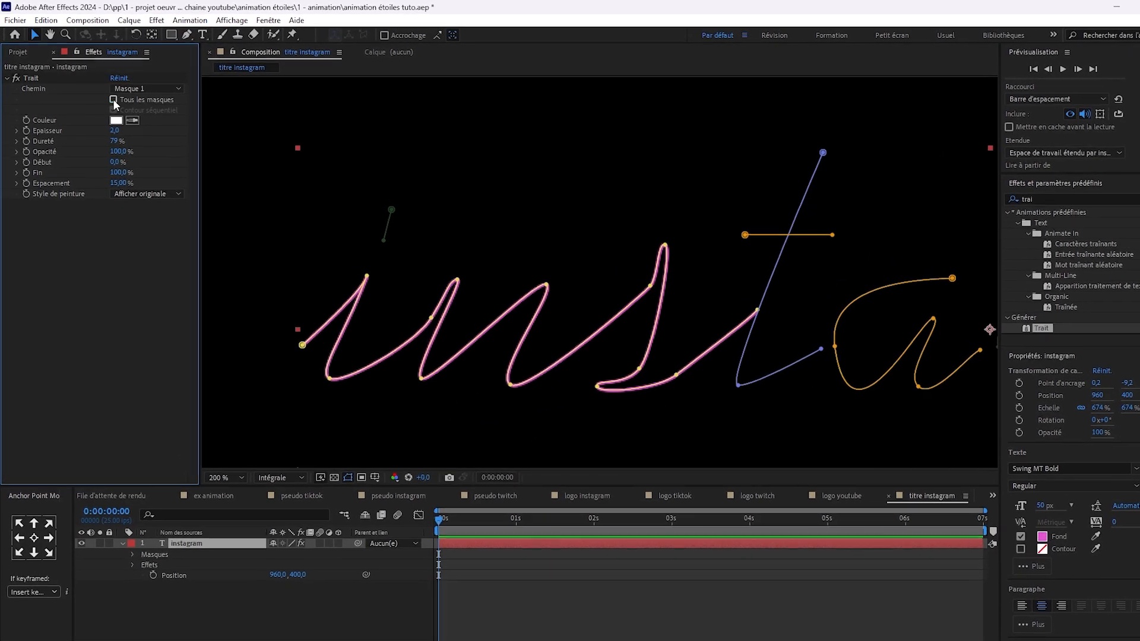
click(110, 96)
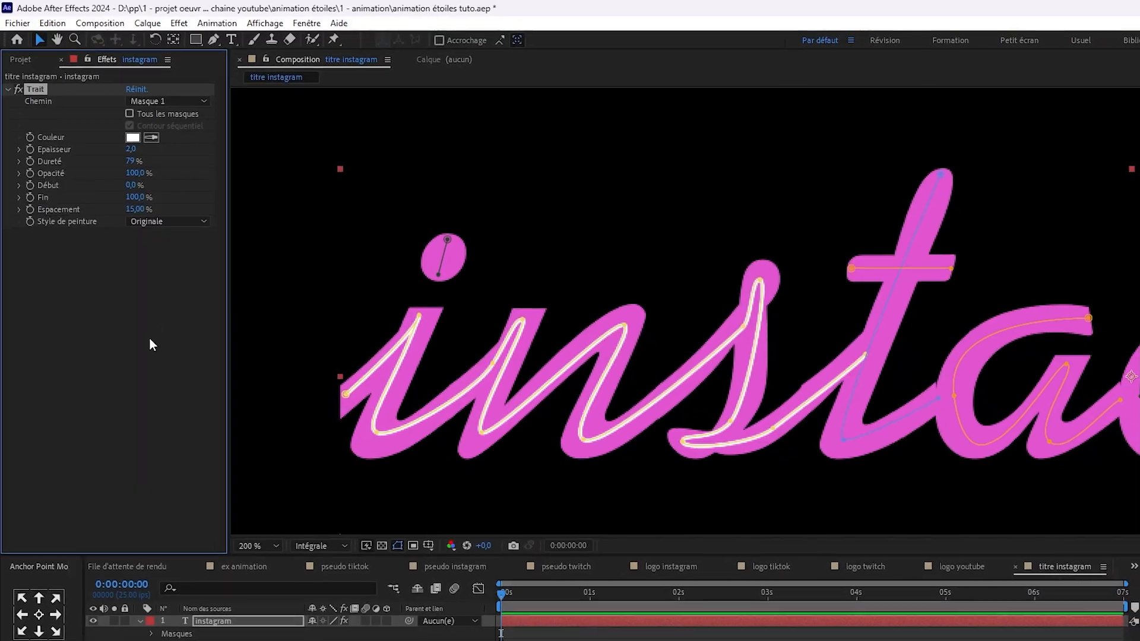
click(160, 220)
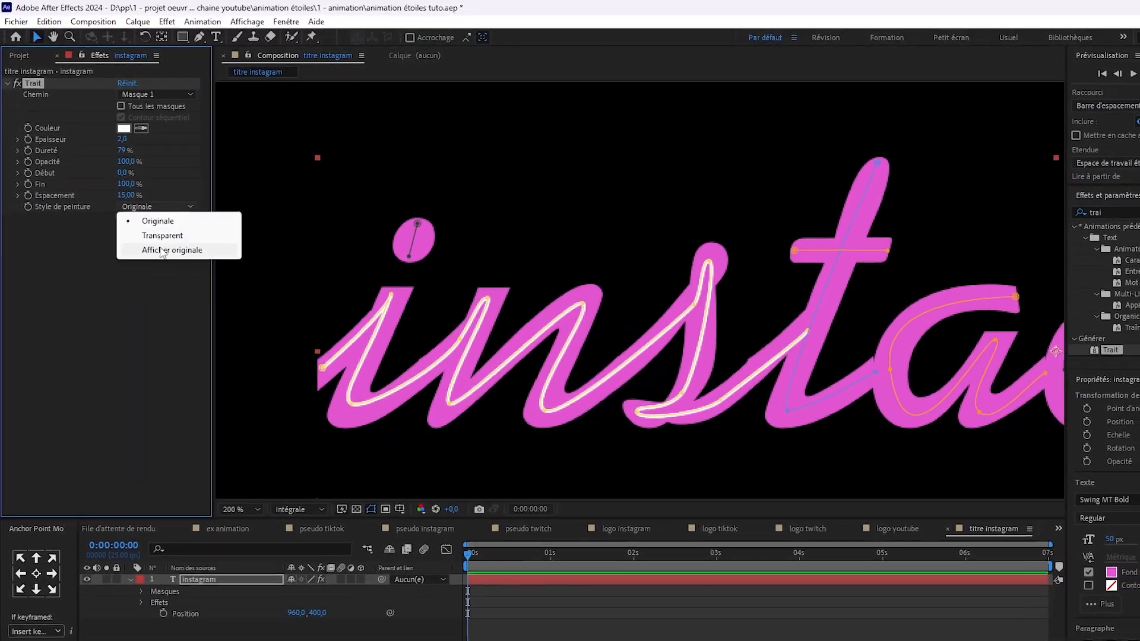
click(162, 250)
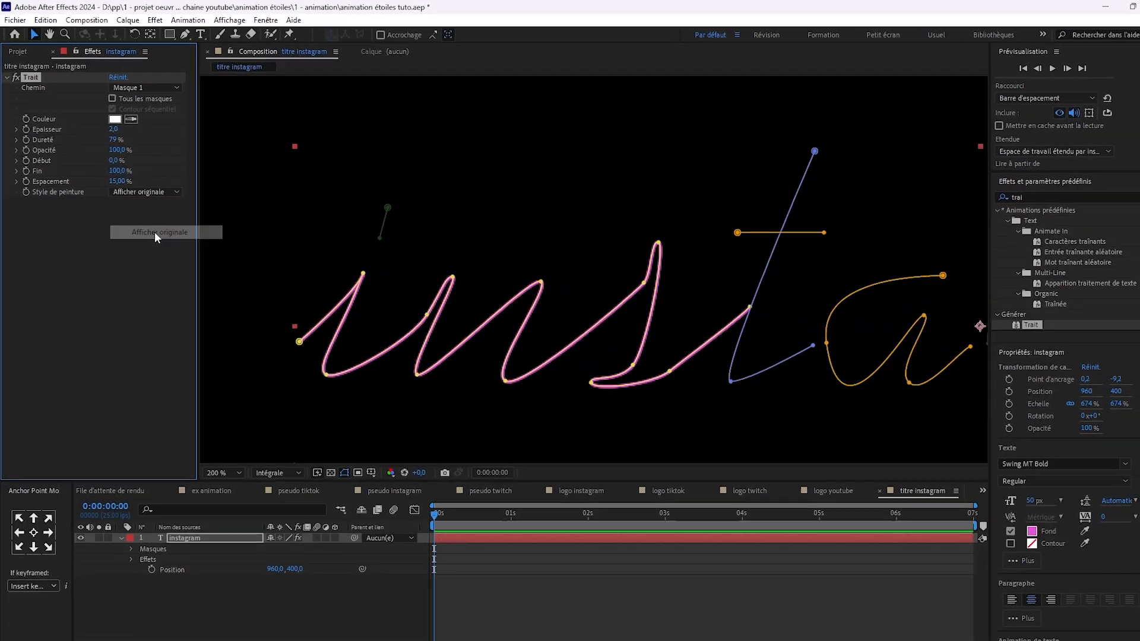
click(113, 99)
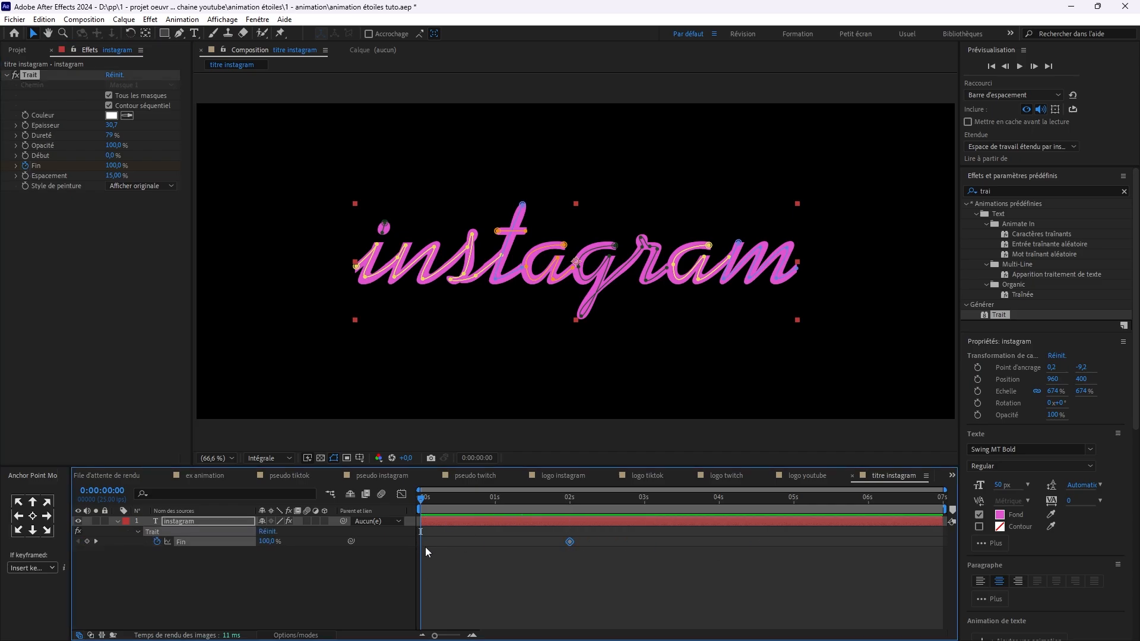
Slow the writing reveal by moving the ending Fin keyframe to 4 seconds, previewing the animation before and after
click(398, 585)
key(space)
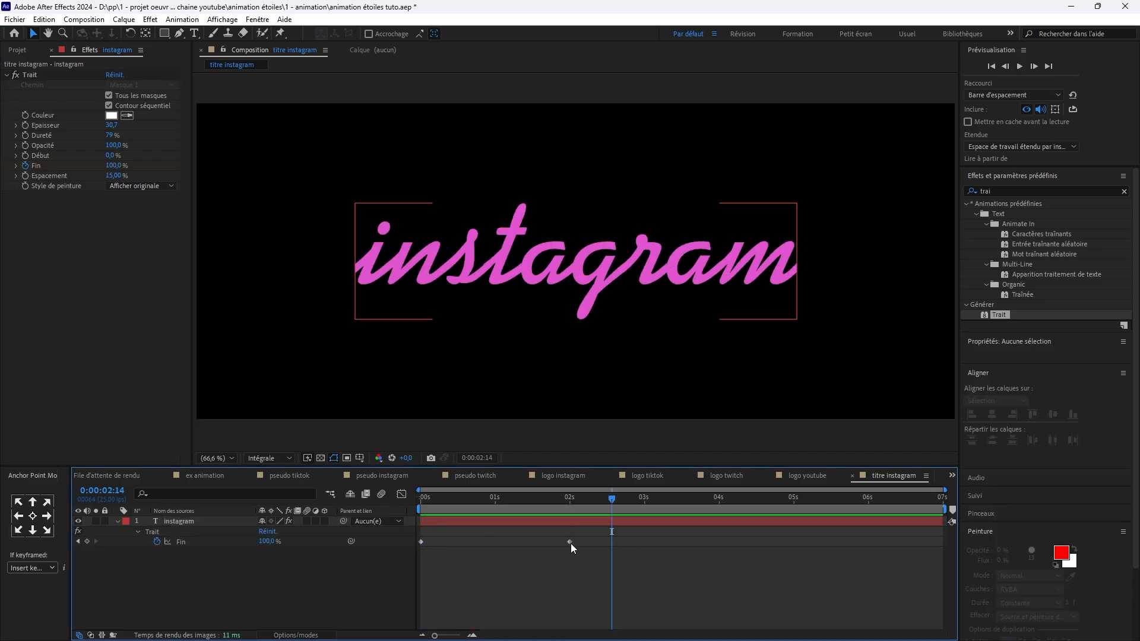
drag(569, 542, 663, 542)
click(537, 584)
key(space)
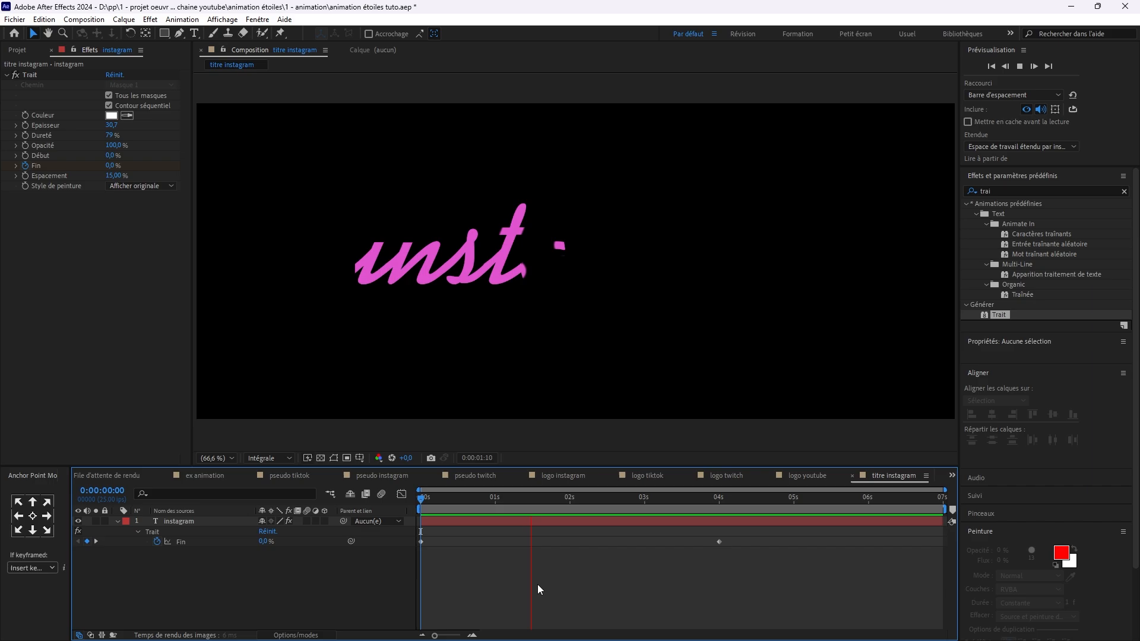
key(space)
Ease both Fin keyframes, lengthen their speed-curve handles in the graph, and preview the writing animation
drag(744, 568, 411, 535)
key(F9)
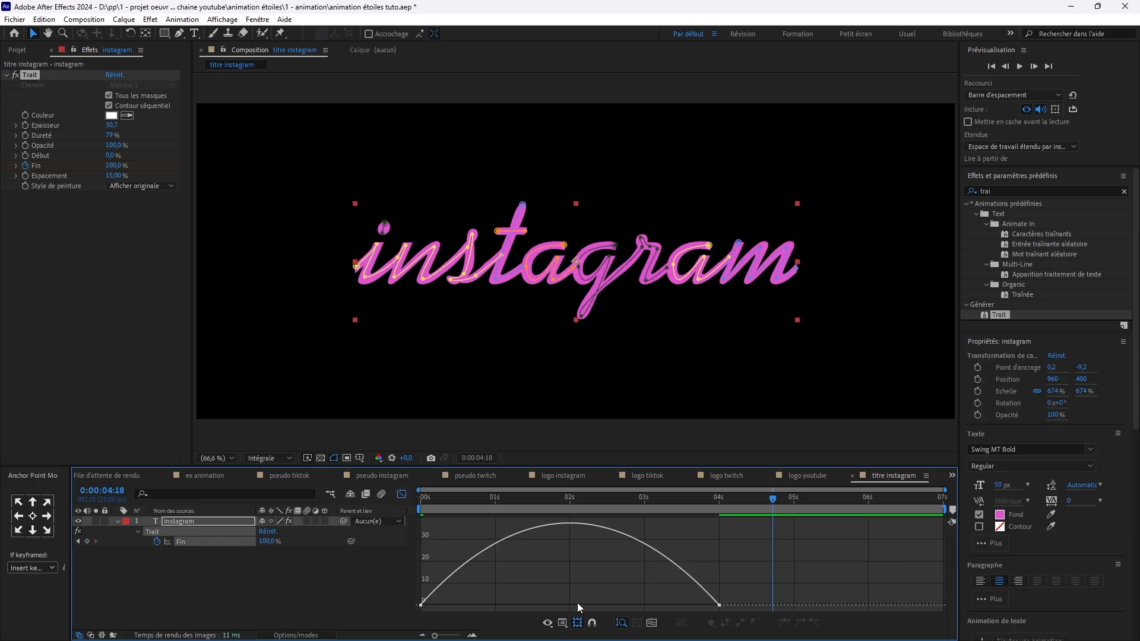
drag(471, 600, 511, 601)
key(Home)
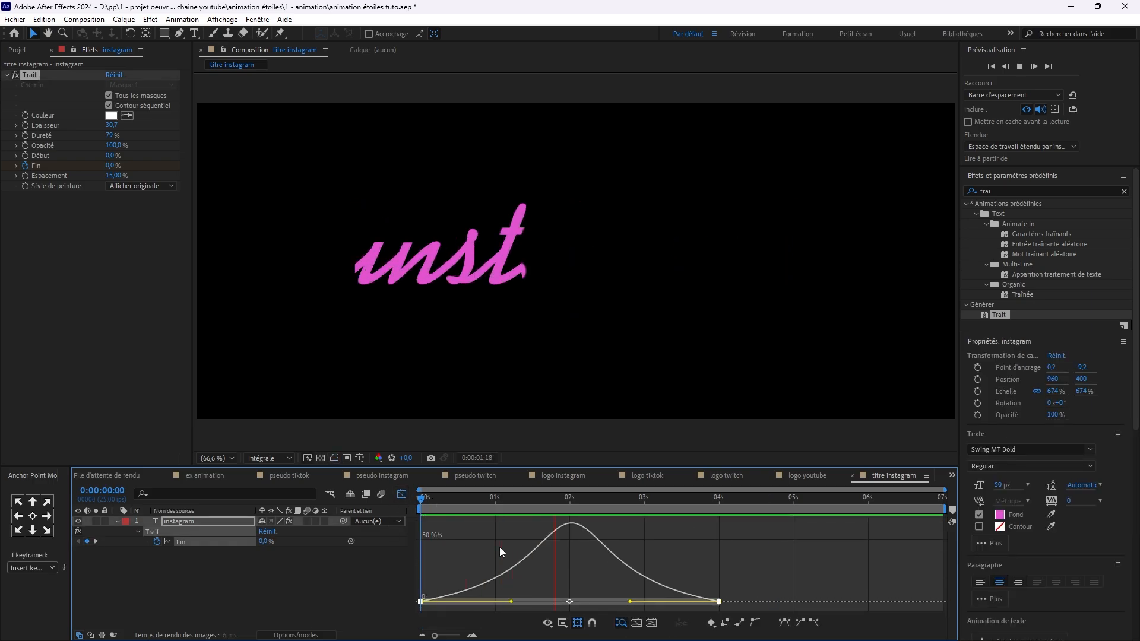
key(space)
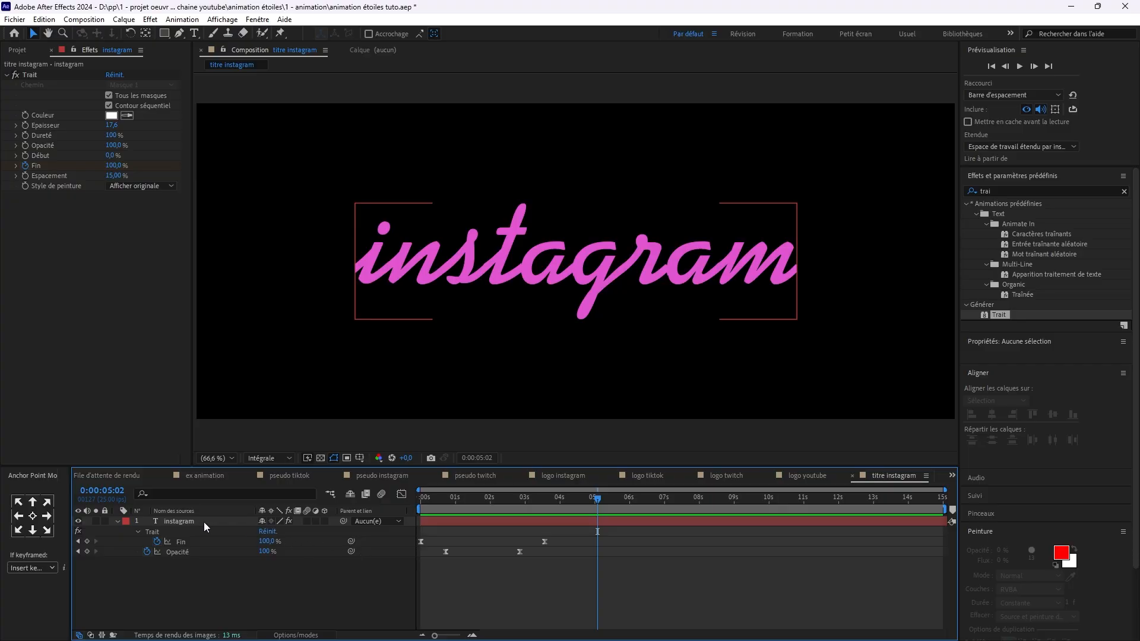
Precompose the instagram text layer with all its attributes and apply the Lueur diffuse effect to the resulting layer
right_click(204, 527)
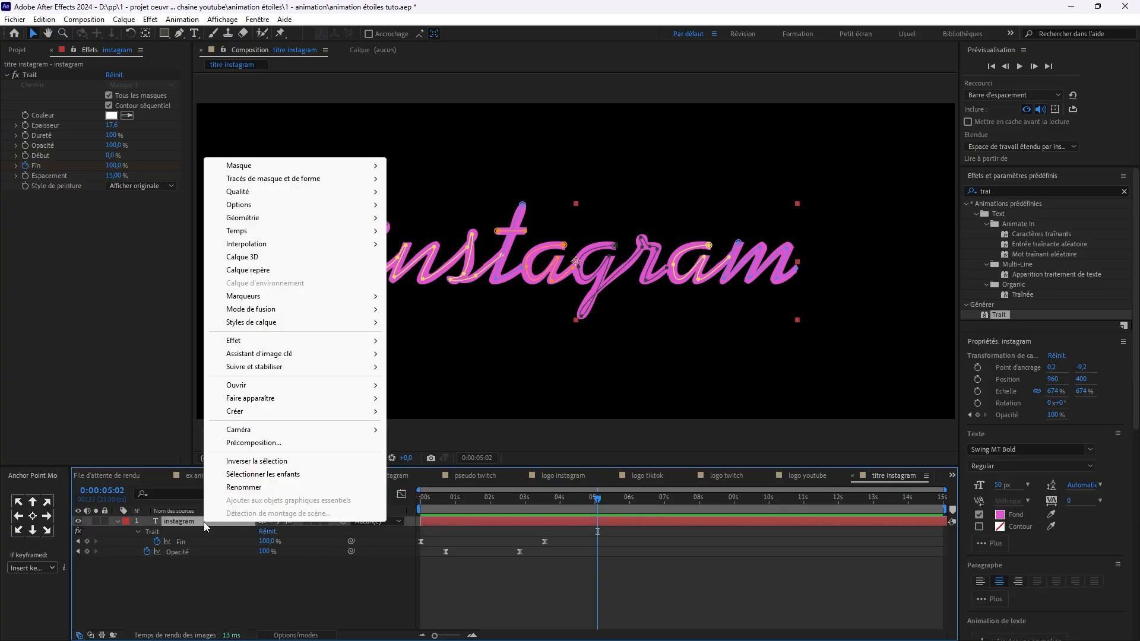
click(264, 445)
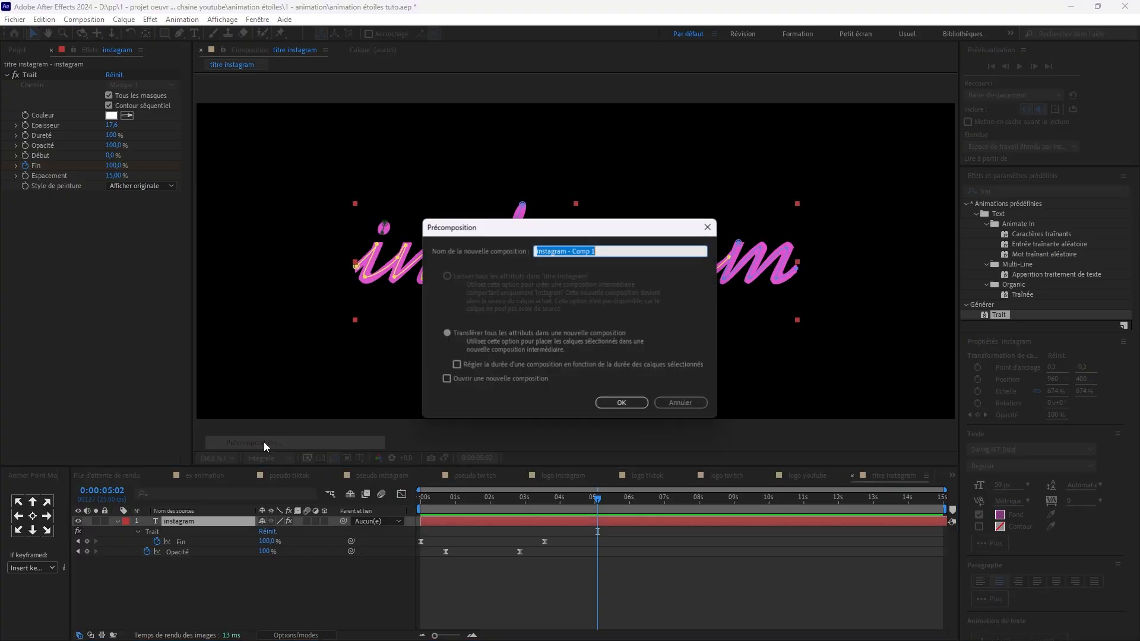
click(609, 404)
drag(1002, 192, 915, 196)
text(lueur)
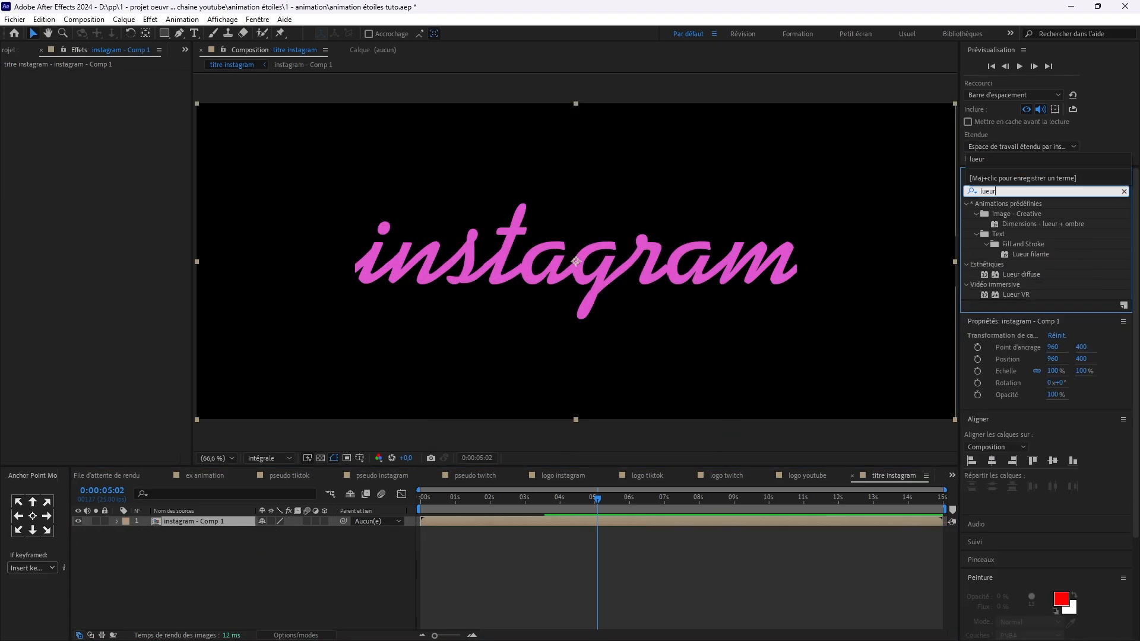
drag(1031, 280, 432, 528)
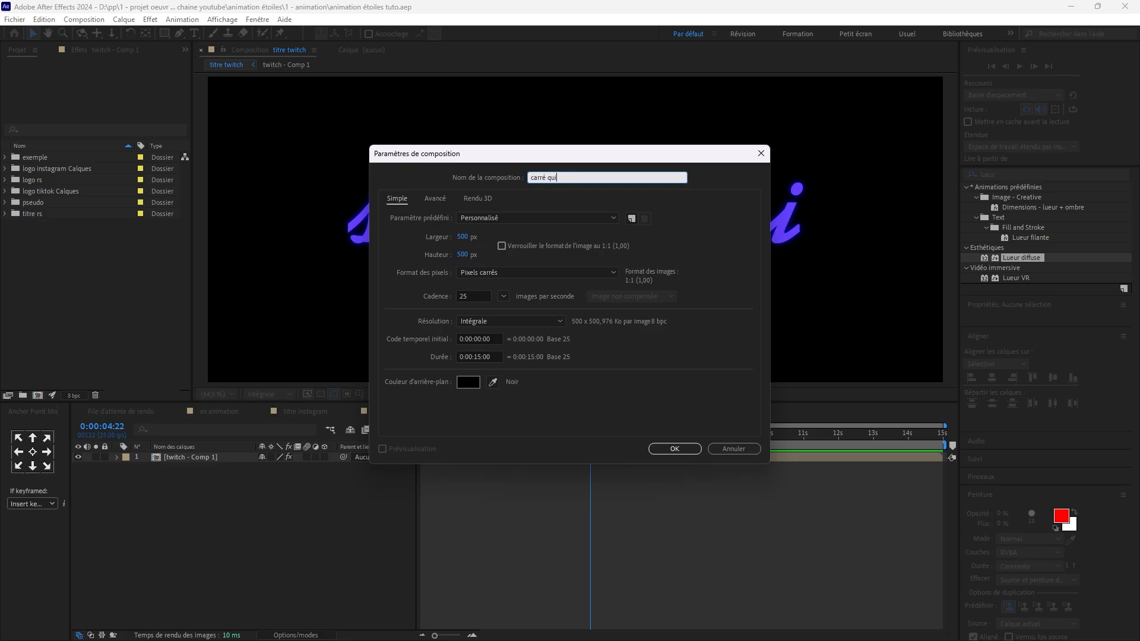
Create a 500 × 500 px composition named carré qui bouge lasting 50 seconds, and add a rectangle shape filling the frame
text(5000)
key(Return)
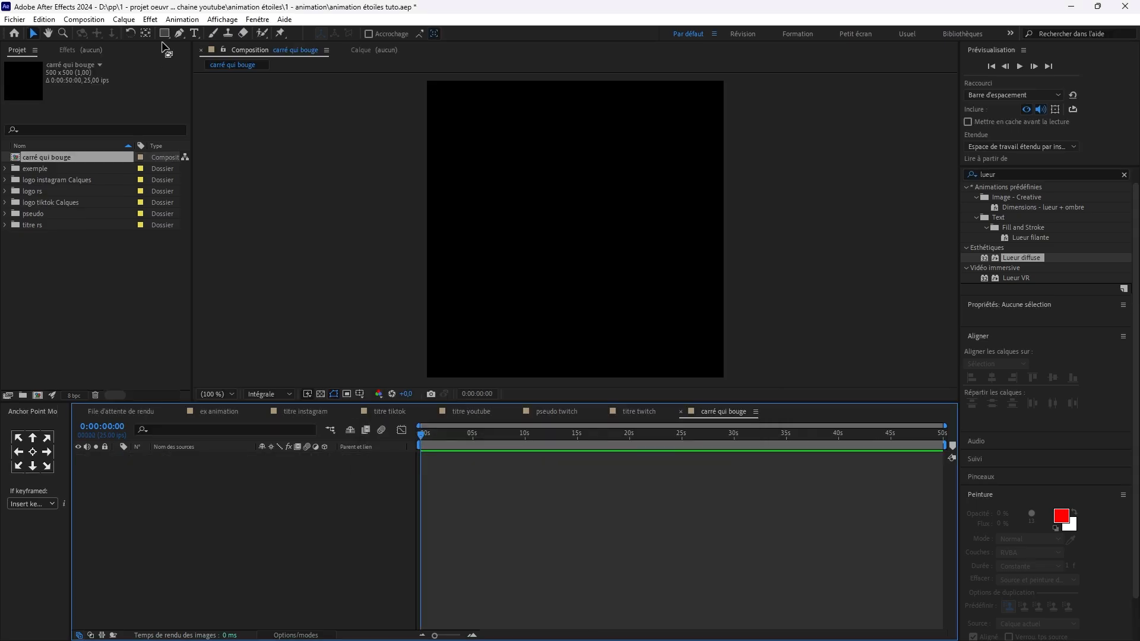
click(164, 34)
double_click(165, 34)
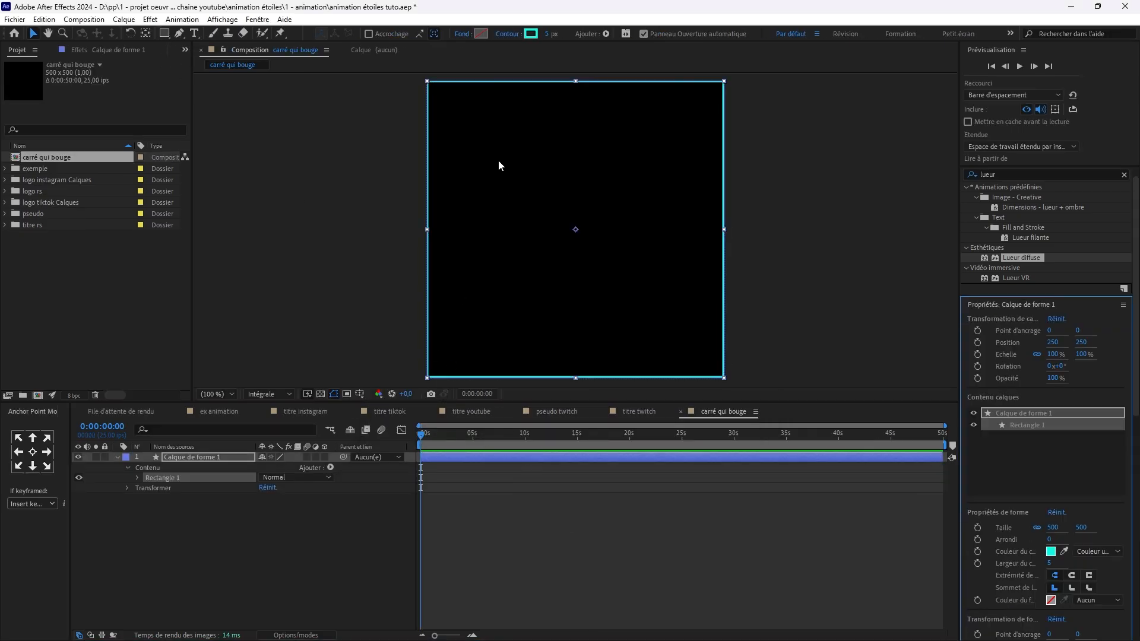
Give the rectangle a turquoise contour with colour 11F8E5 and a width of 5 px
click(531, 36)
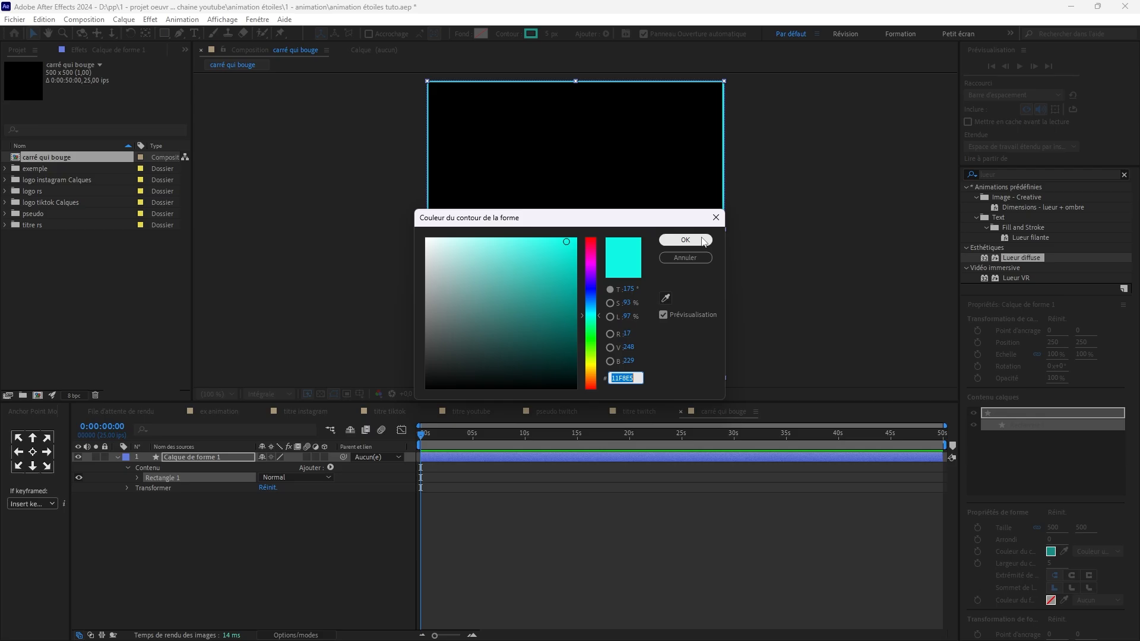
click(685, 240)
mouse_move(549, 35)
mouse_down()
mouse_move(631, 36)
mouse_move(553, 46)
mouse_up()
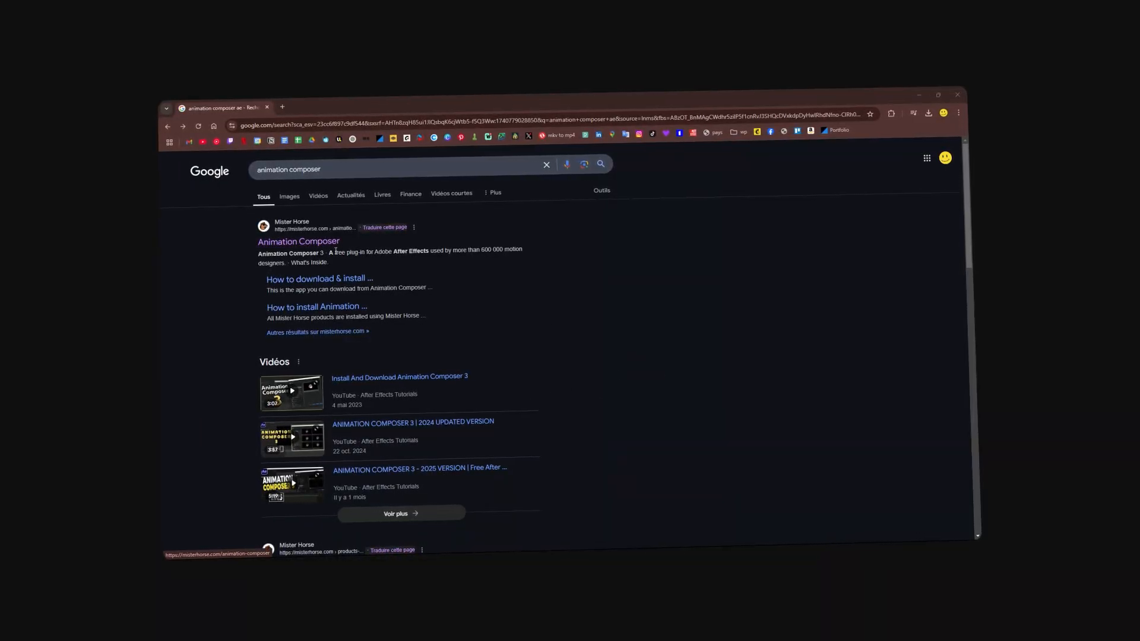
Open Mister Horse's Animation Composer page in the browser, and return to After Effects to view its available windows
click(309, 246)
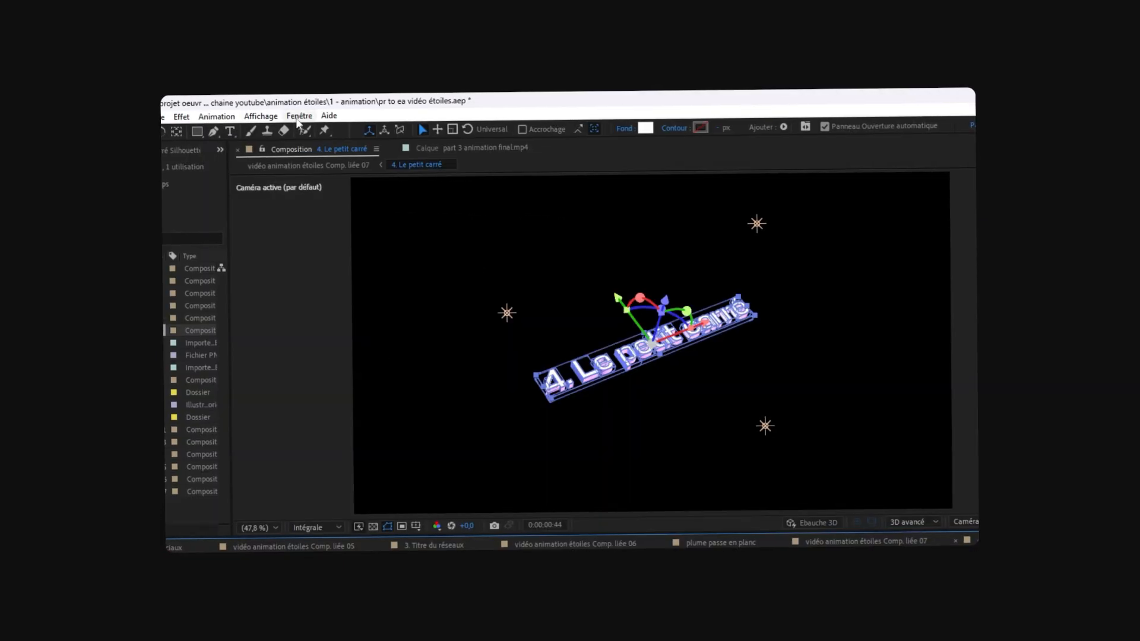
click(300, 115)
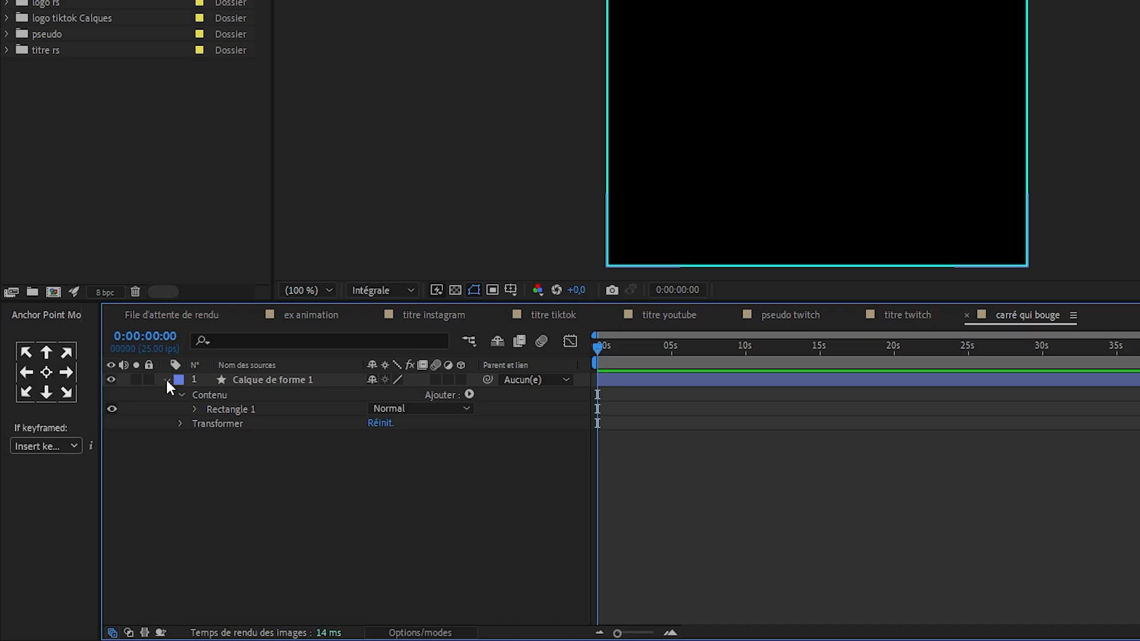
Collapse the shape layer's properties and move its anchor point to the upper-left corner of the rectangle
click(168, 376)
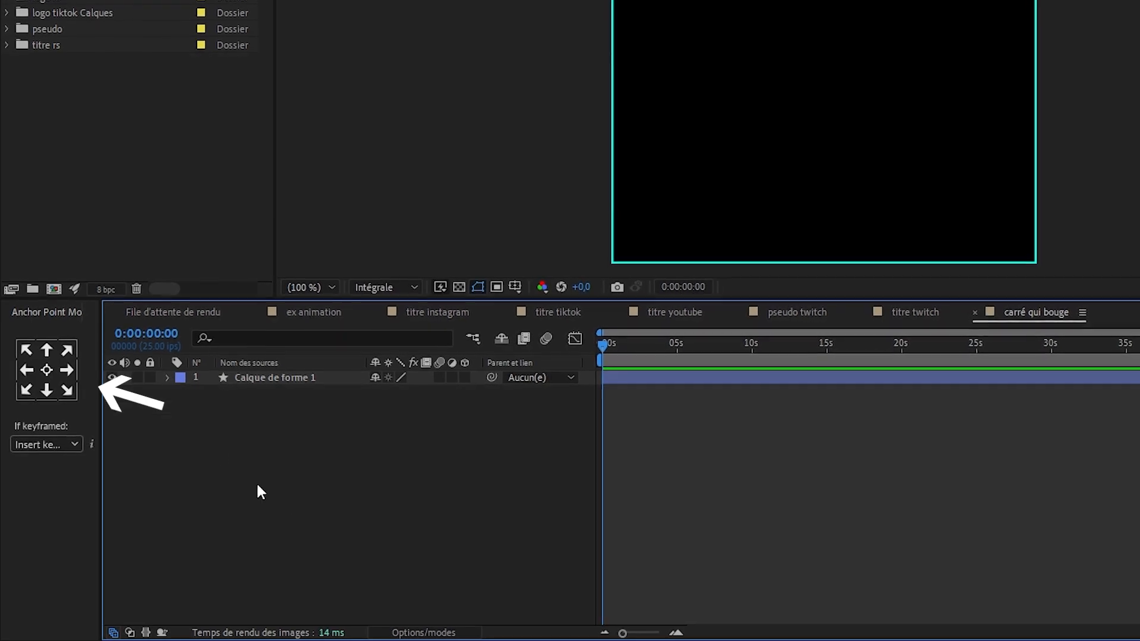
click(287, 376)
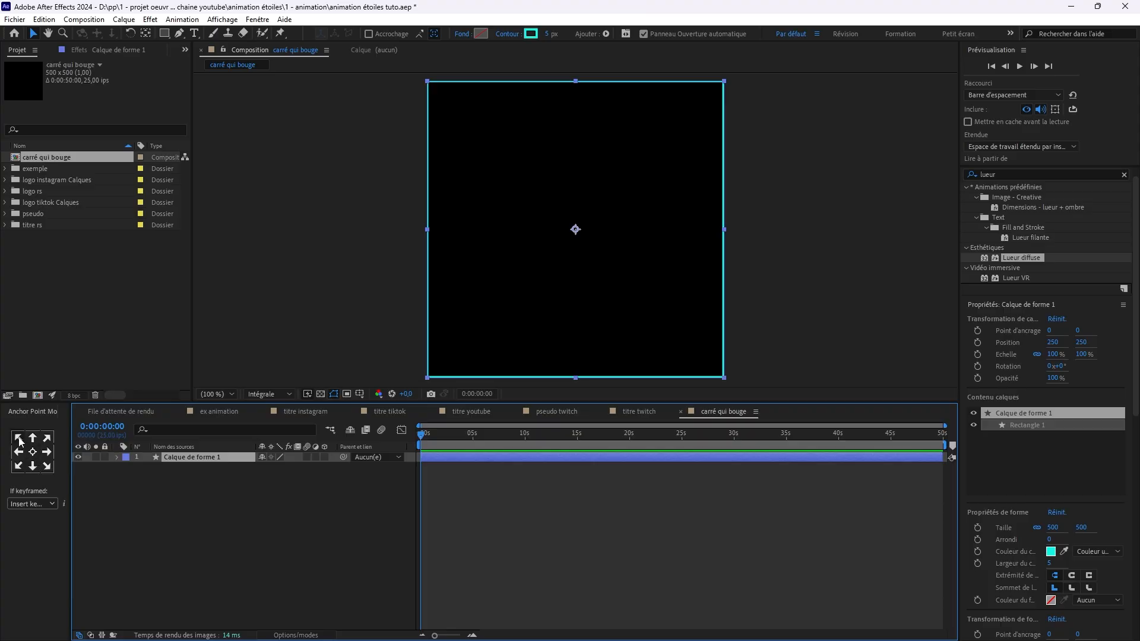
click(19, 438)
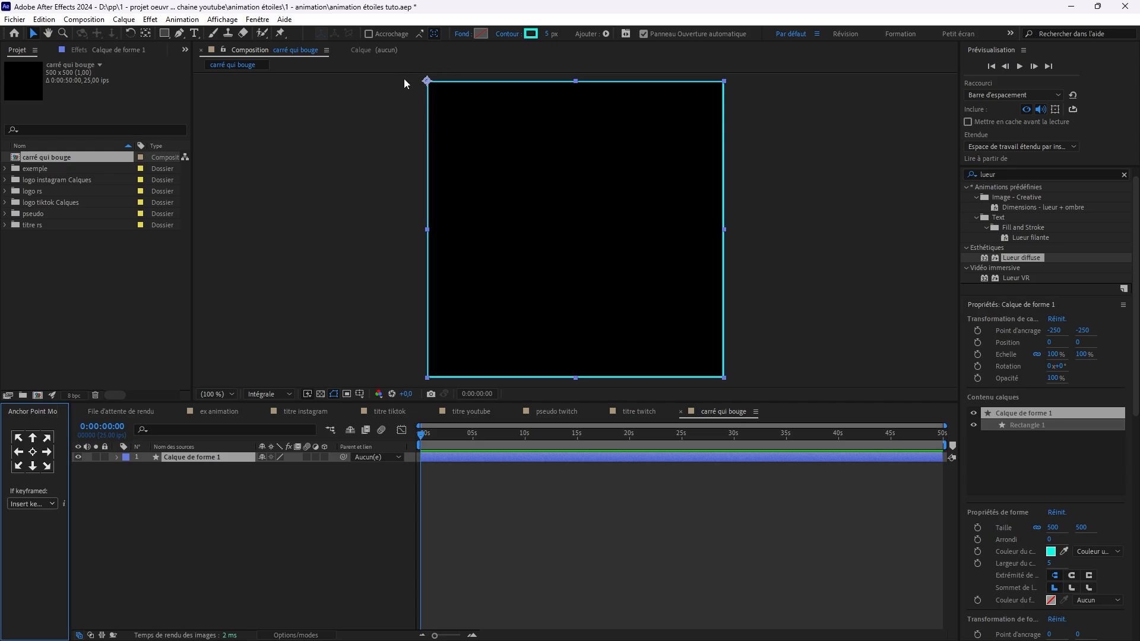
Scale the shape layer to 102,2 % and precompose it with all attributes transferred to a new composition
click(168, 459)
key(s)
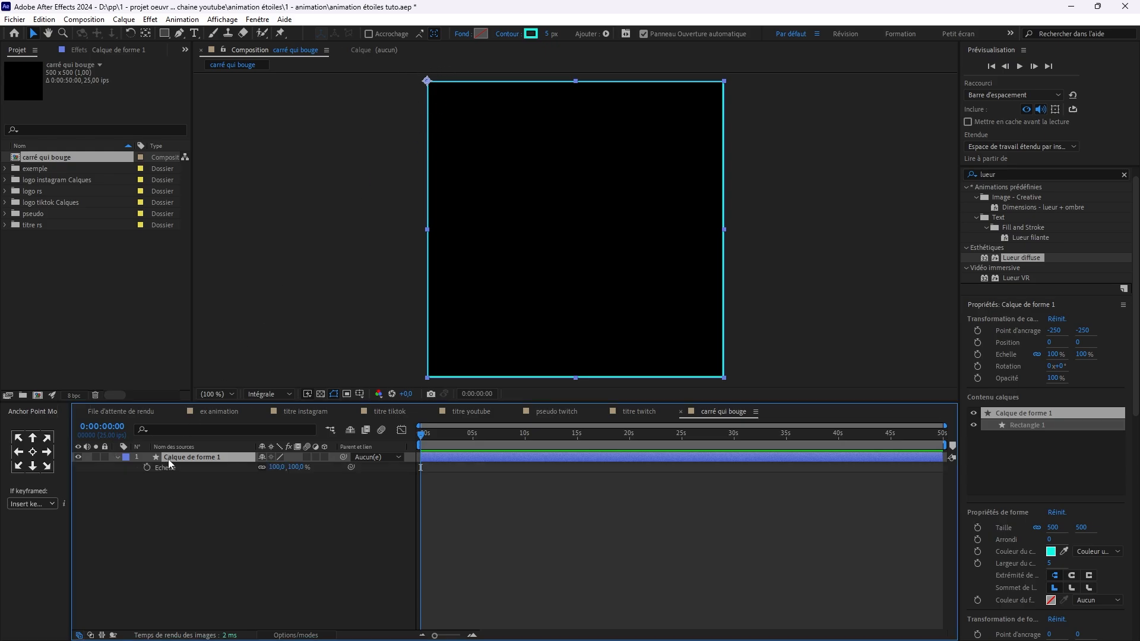
drag(274, 468, 192, 466)
right_click(191, 458)
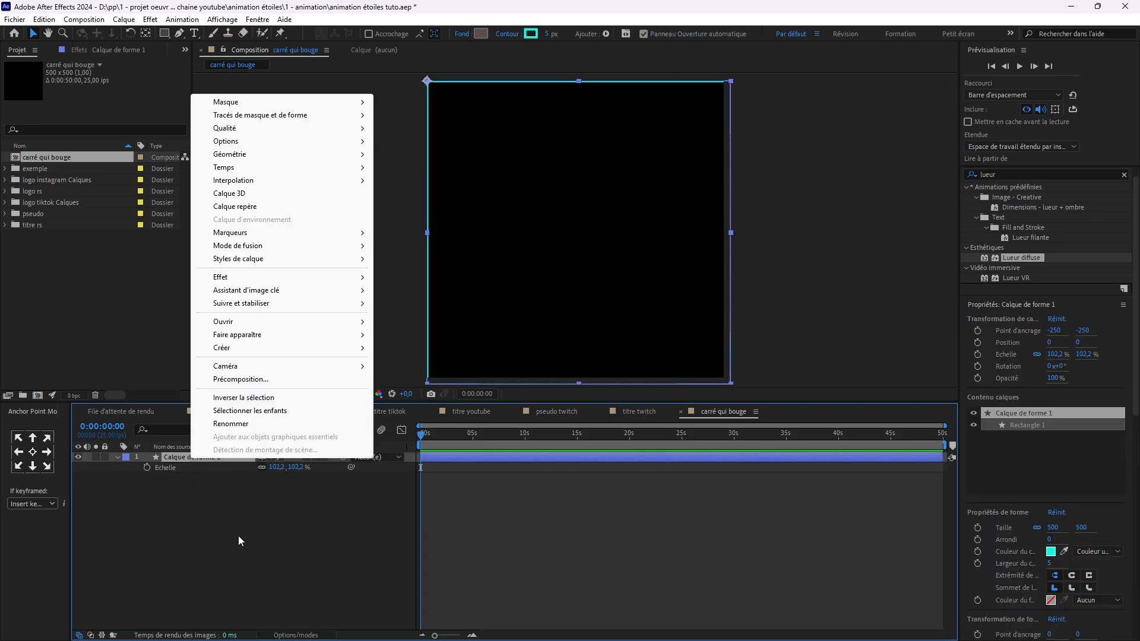
click(236, 381)
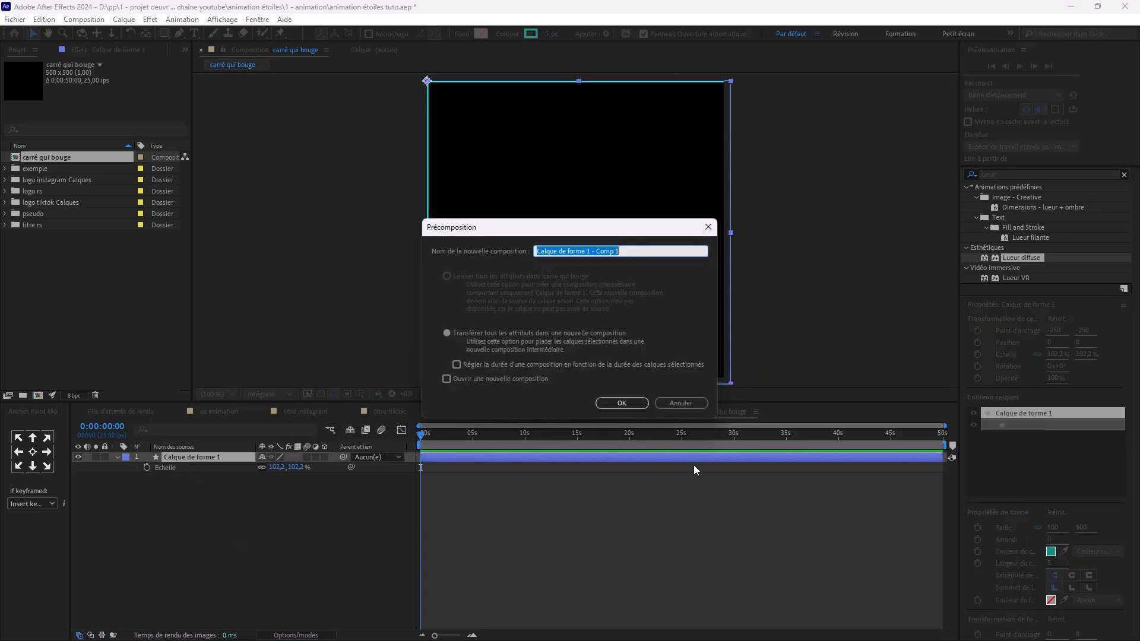
click(629, 406)
Scale the precomposed square layer to 50,4 % and apply the Lueur diffuse effect to it
click(177, 461)
key(s)
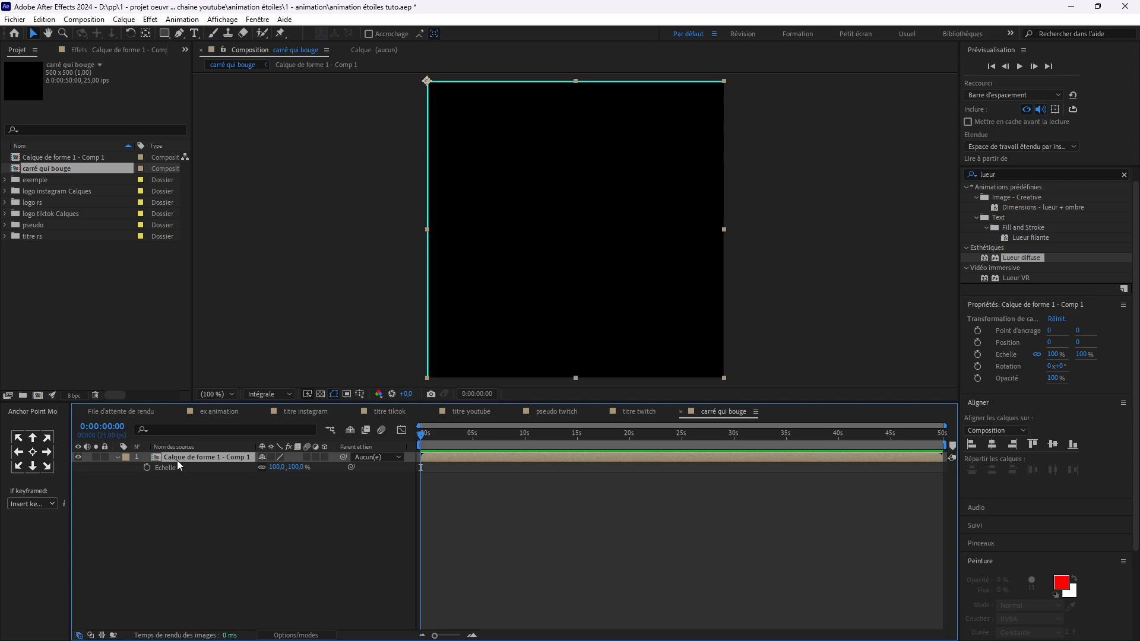
drag(275, 468, 268, 468)
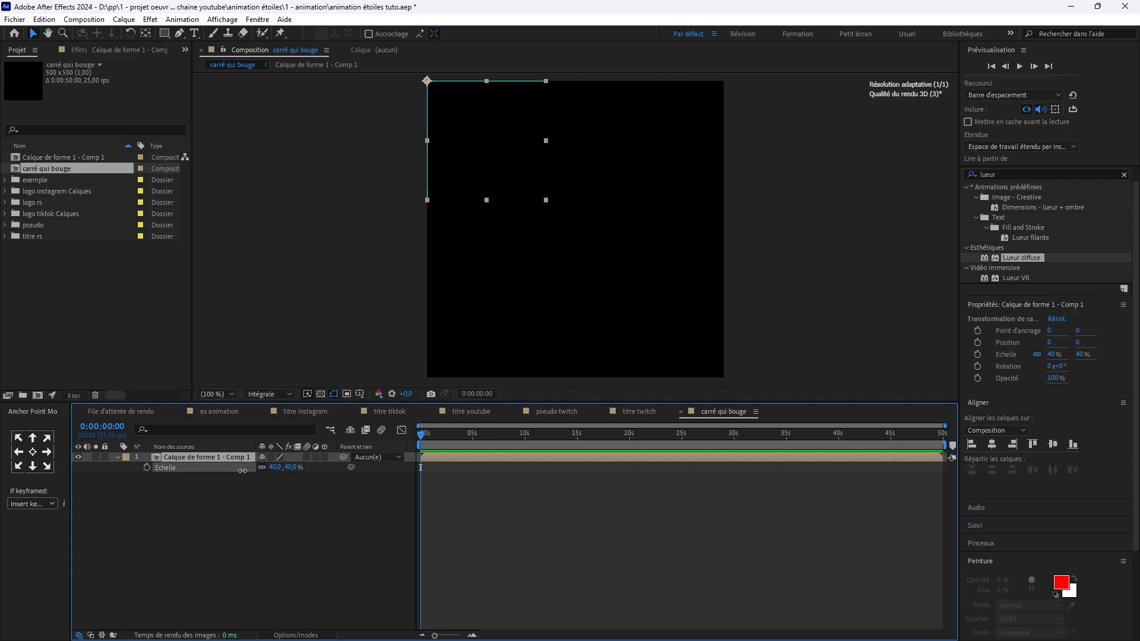
click(221, 458)
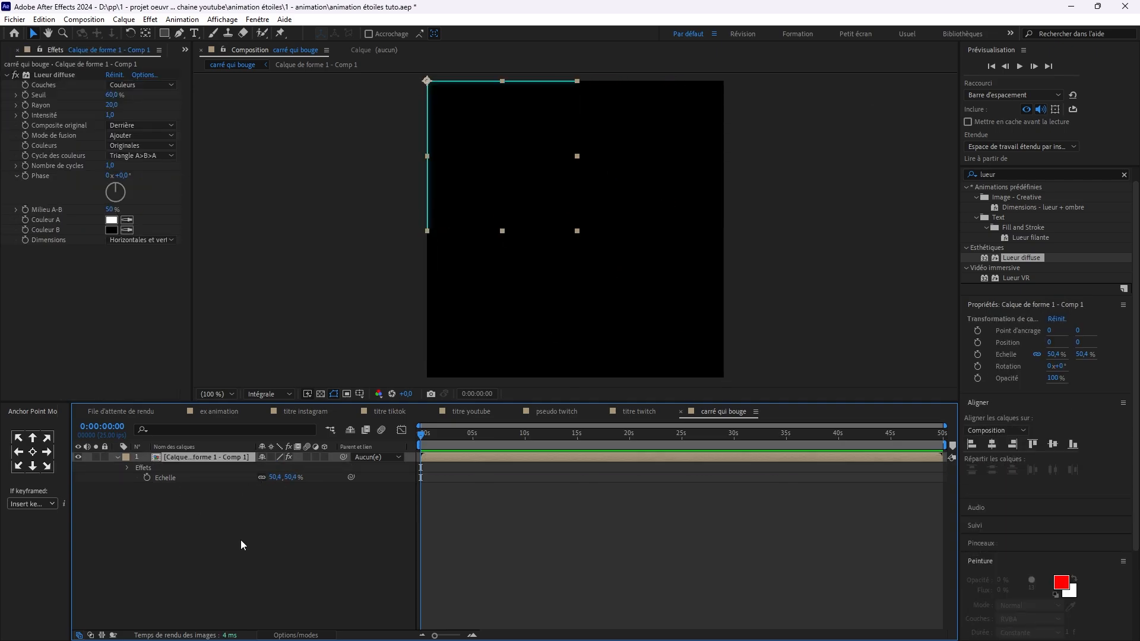
Duplicate the glowing corner layer three times and align the copies to the composition's upper-right, lower-right and lower-left corners
key(ctrl+d)
key(ctrl+d)
key(ctrl+d)
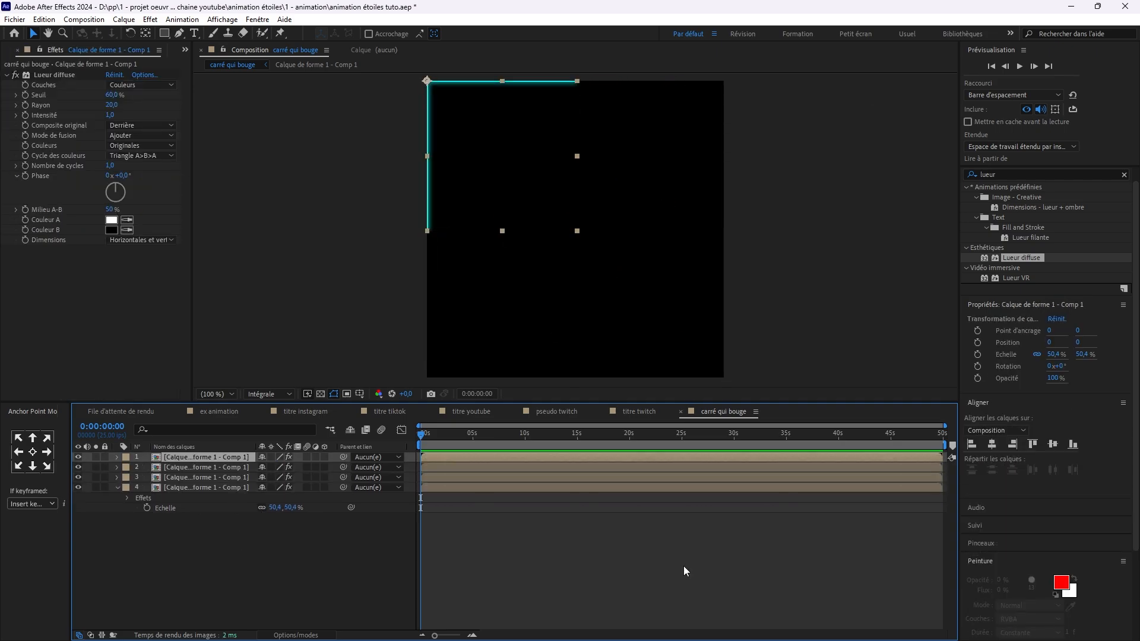
click(1013, 444)
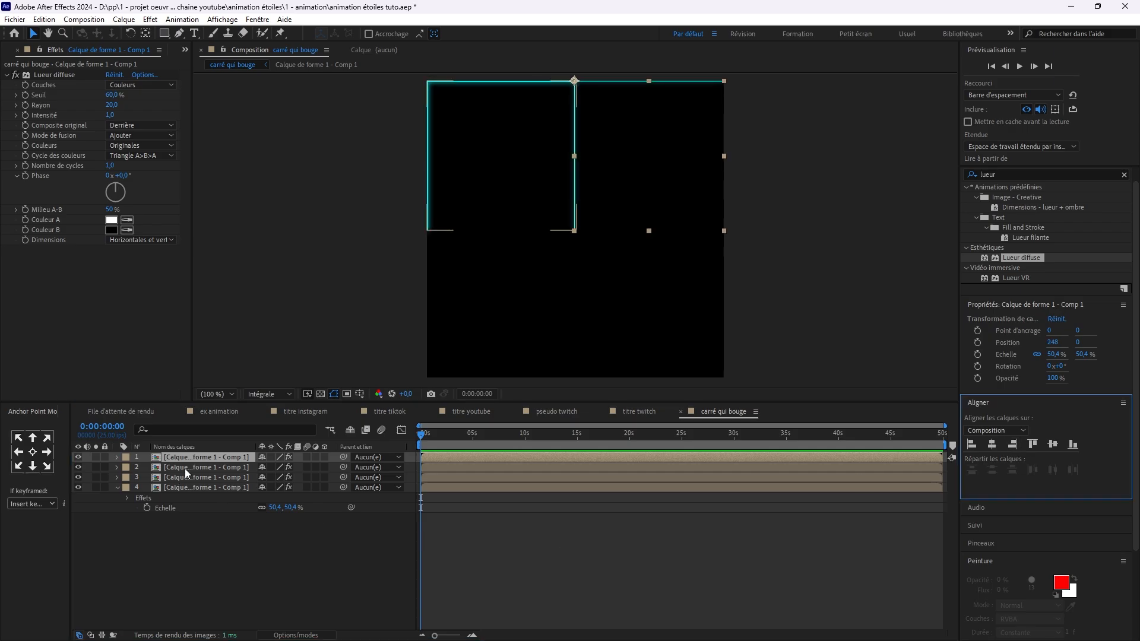
click(191, 468)
click(1013, 444)
click(1072, 444)
click(190, 479)
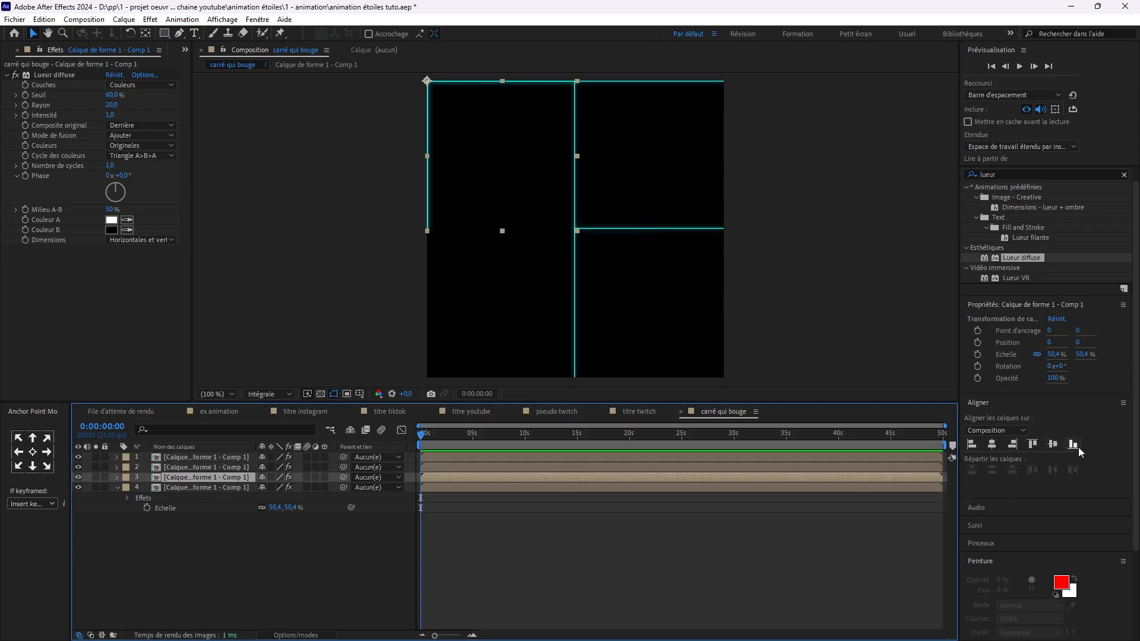
click(1073, 444)
Center the anchor points of the three duplicated corner layers
click(184, 481)
shift+click(180, 457)
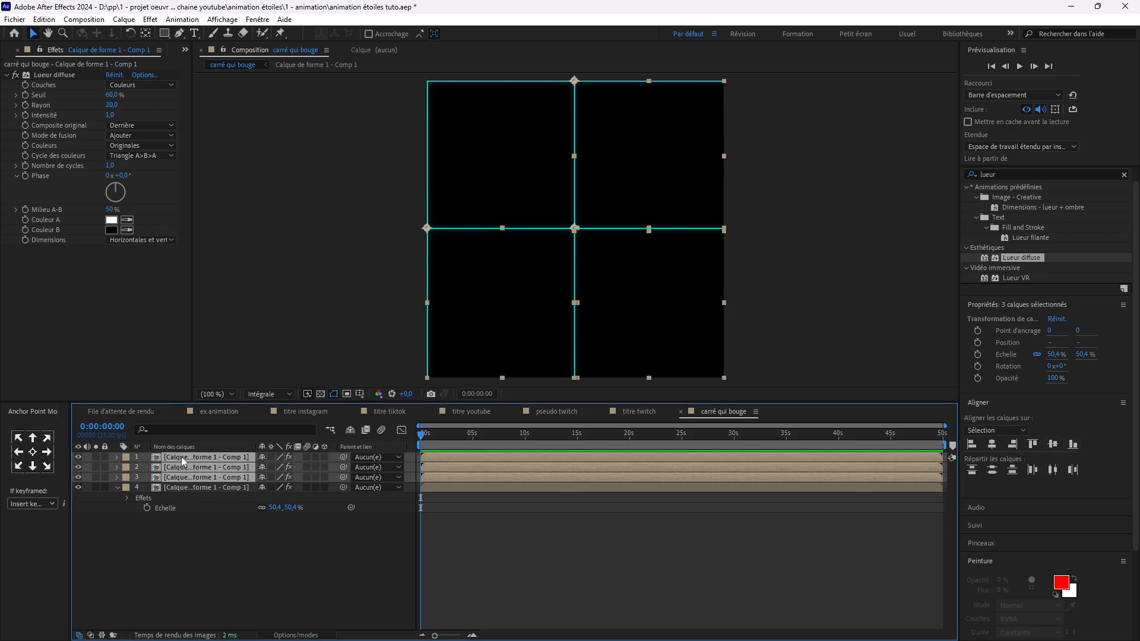
click(36, 456)
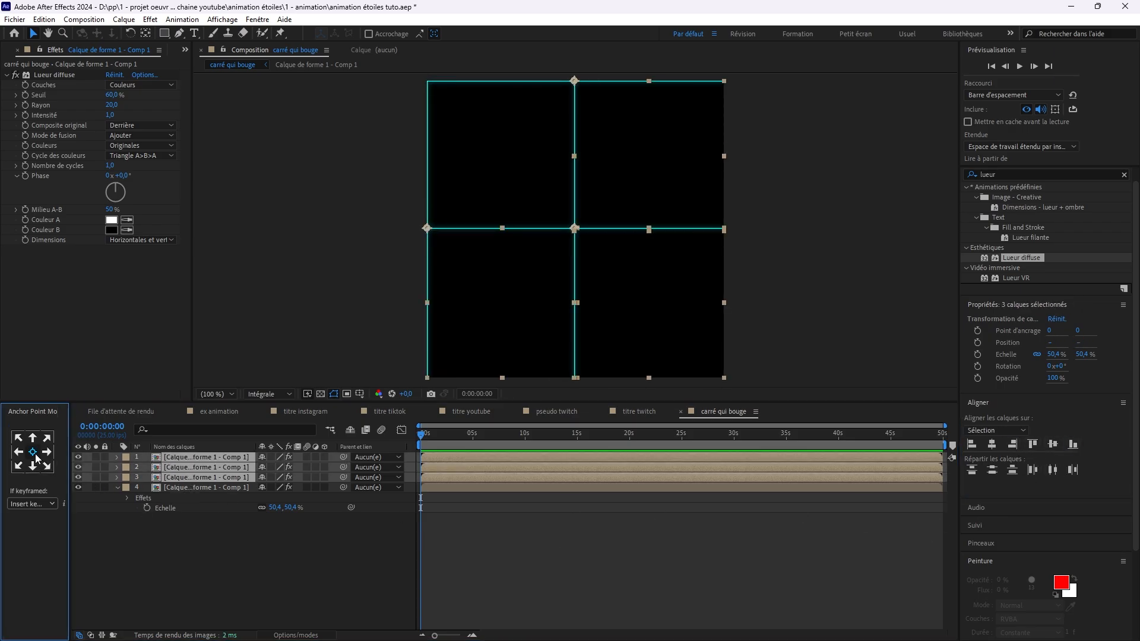
click(229, 544)
click(188, 477)
shift+click(192, 454)
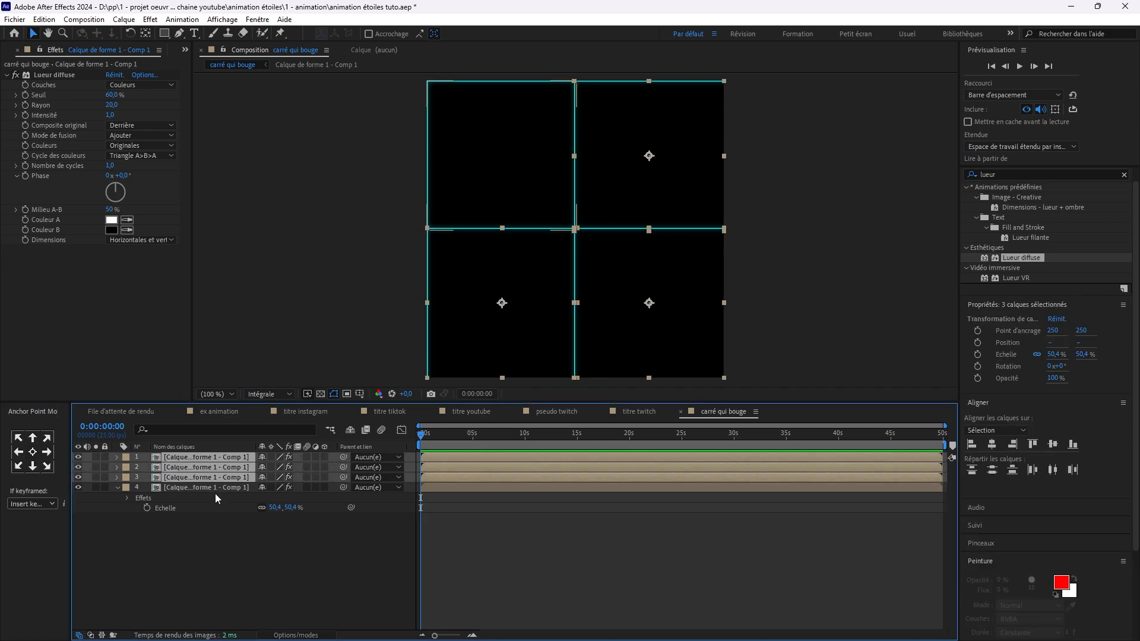
Rotate the three copies to 90° for the upper-right, 180° for the lower-right and -90° for the lower-left one
key(r)
key(F2)
click(277, 507)
mouse_move(281, 510)
mouse_down()
mouse_move(239, 508)
mouse_move(276, 488)
mouse_up()
click(276, 488)
text(180)
key(Return)
click(276, 468)
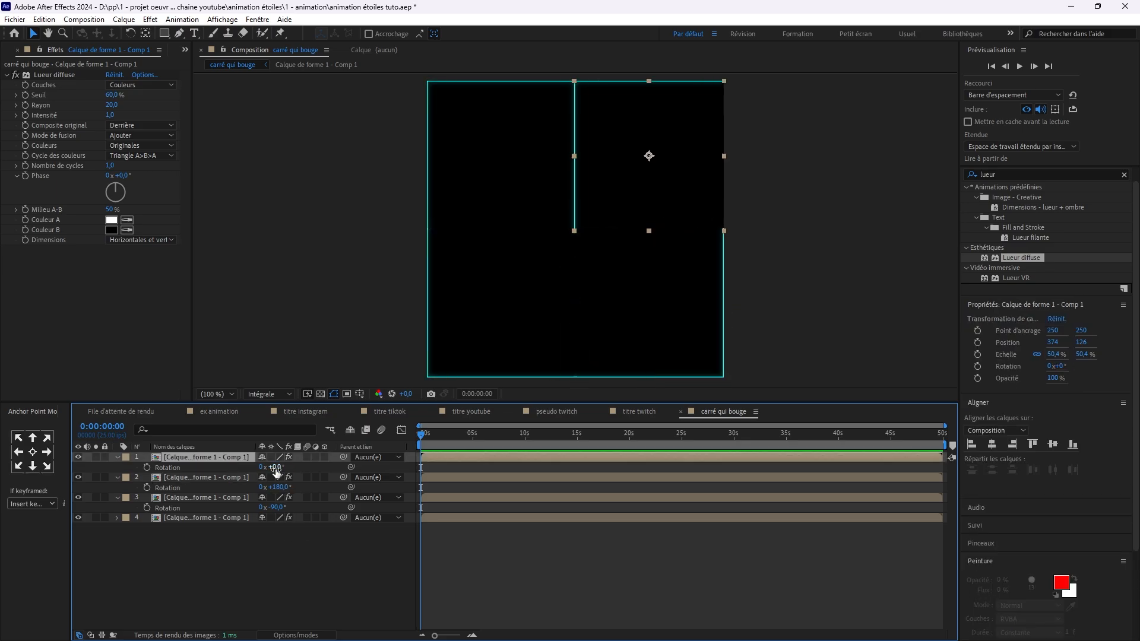
text(90)
key(Return)
Move the anchor points of all four layers to their outer corners and collapse the layers' properties
key(ctrl+a)
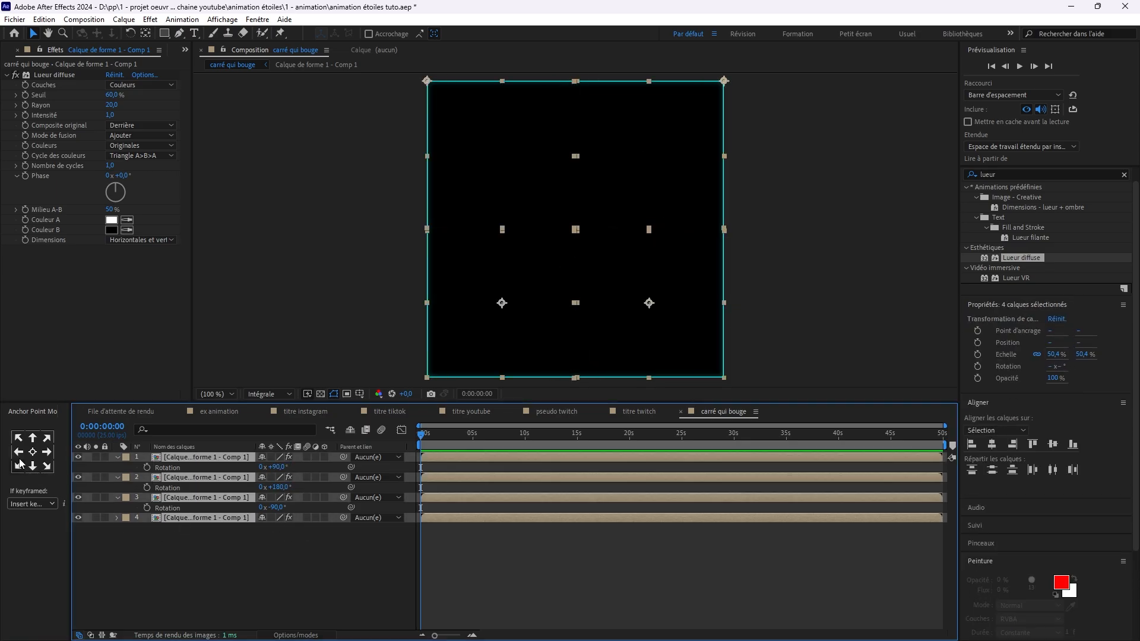
click(19, 443)
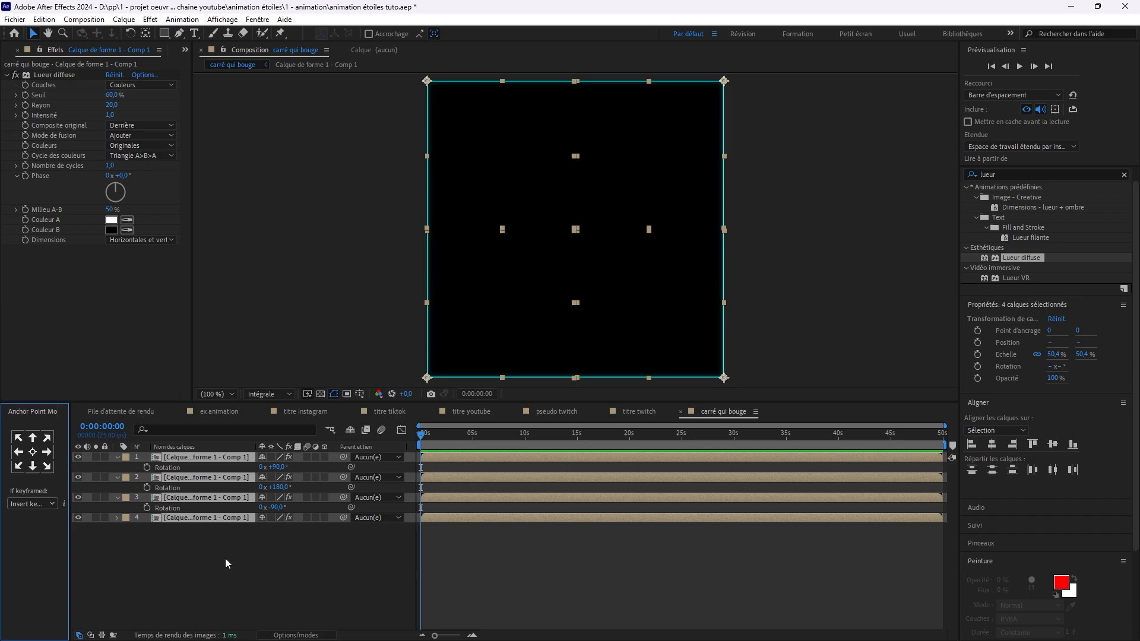
click(248, 588)
click(120, 457)
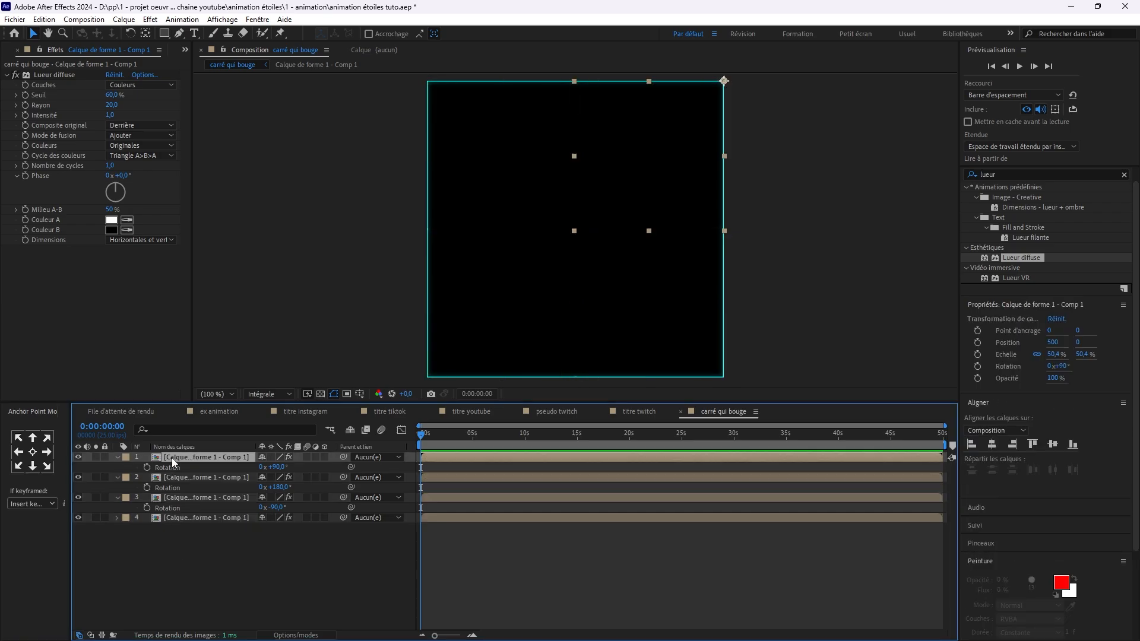
key(ctrl+a)
click(118, 457)
click(184, 557)
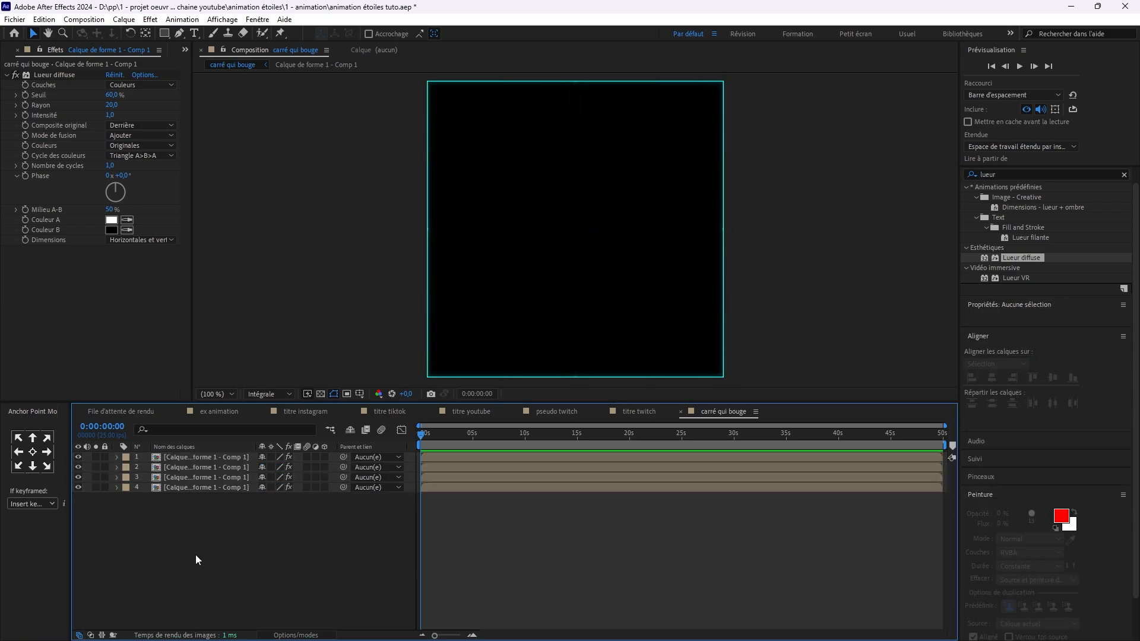
Scale all four corner layers together to 41,6 % to open gaps between them
drag(208, 536, 189, 454)
key(s)
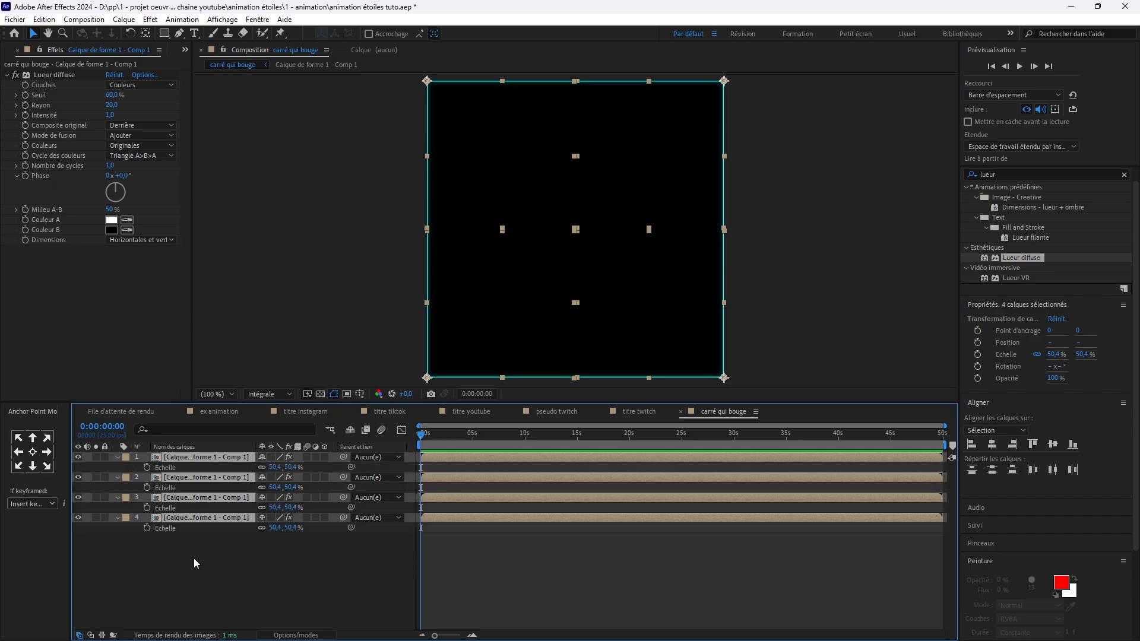
drag(292, 470, 289, 468)
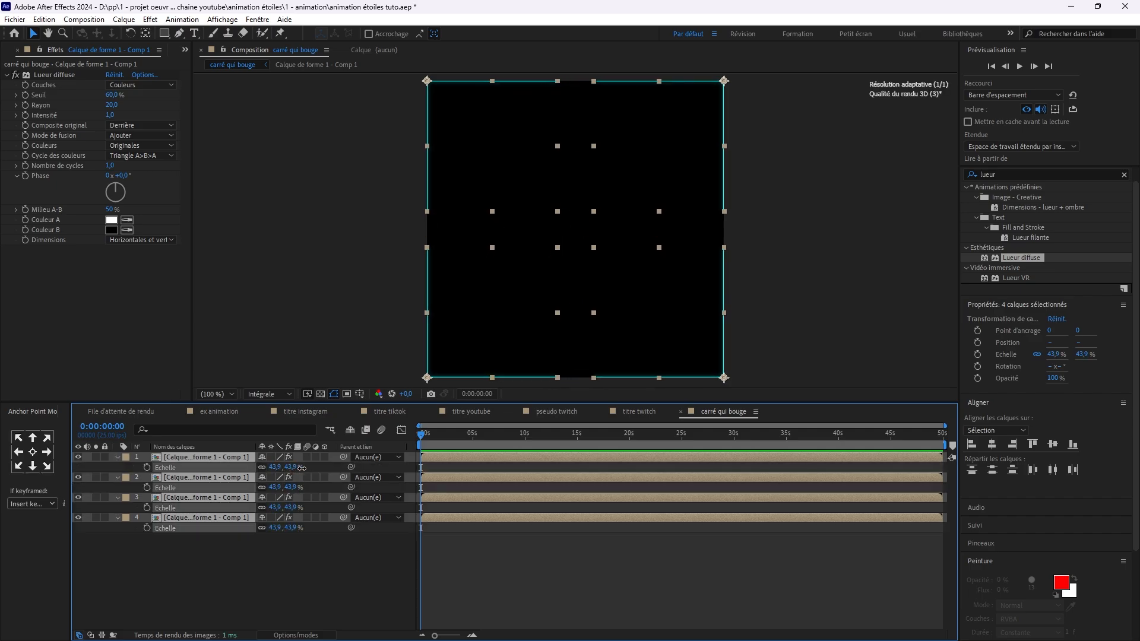
click(345, 591)
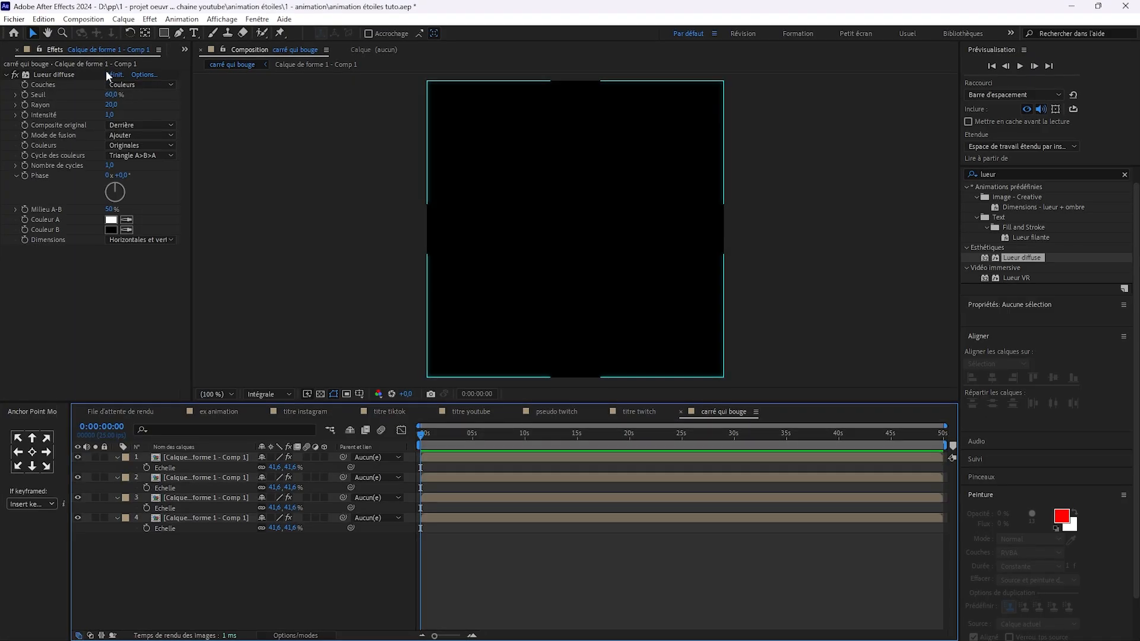
Set the carré qui bouge composition's width and height to 600 px each
click(83, 19)
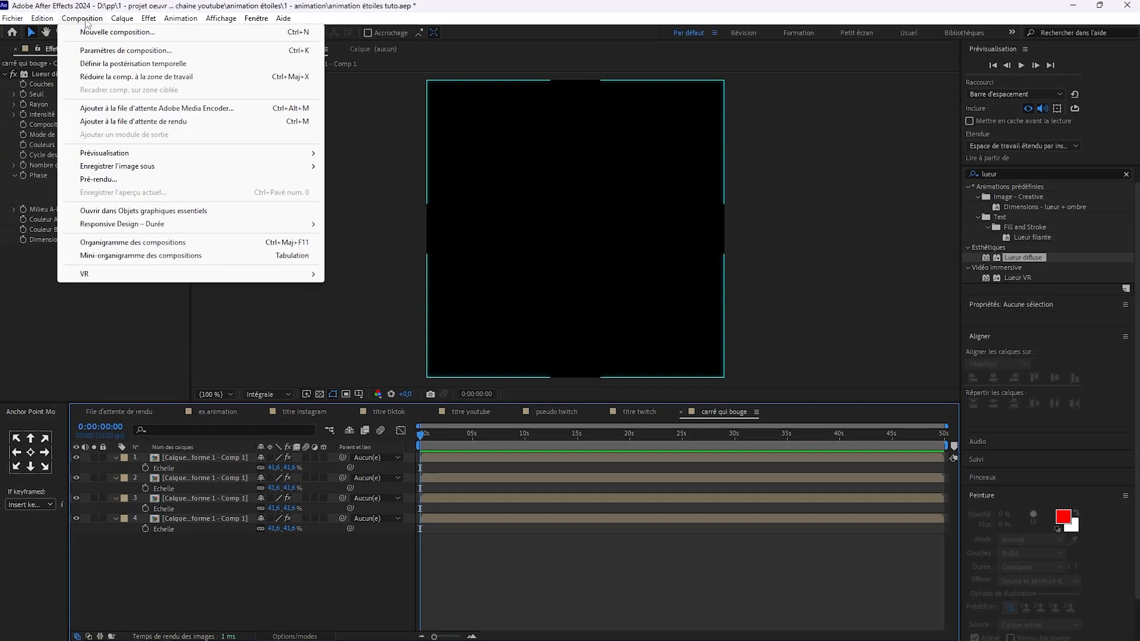
click(100, 50)
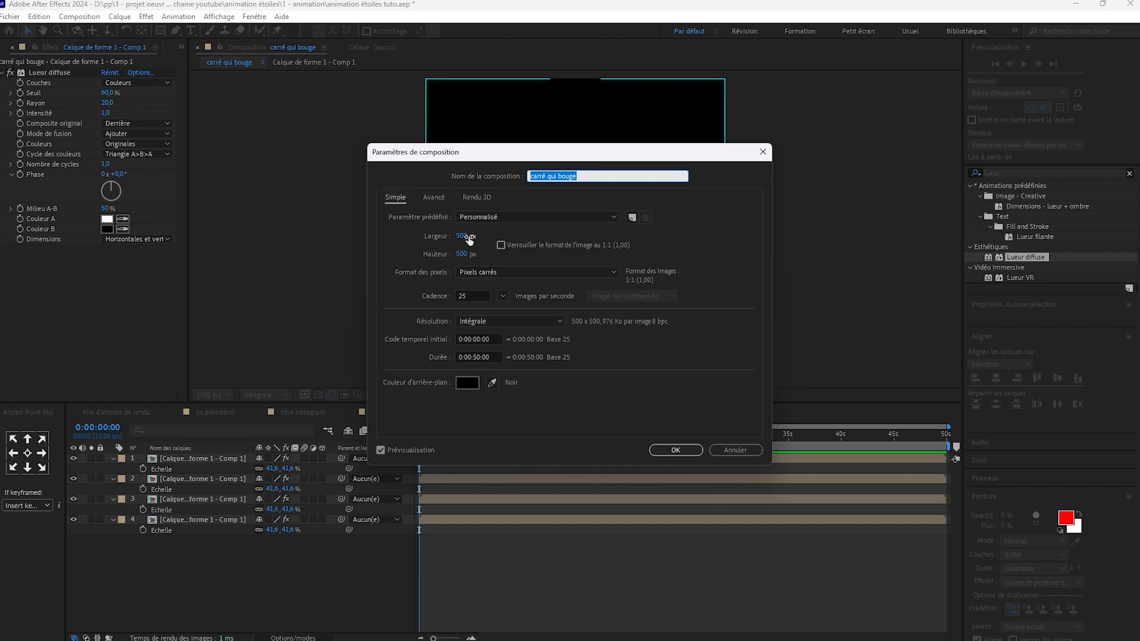
click(467, 237)
text(600)
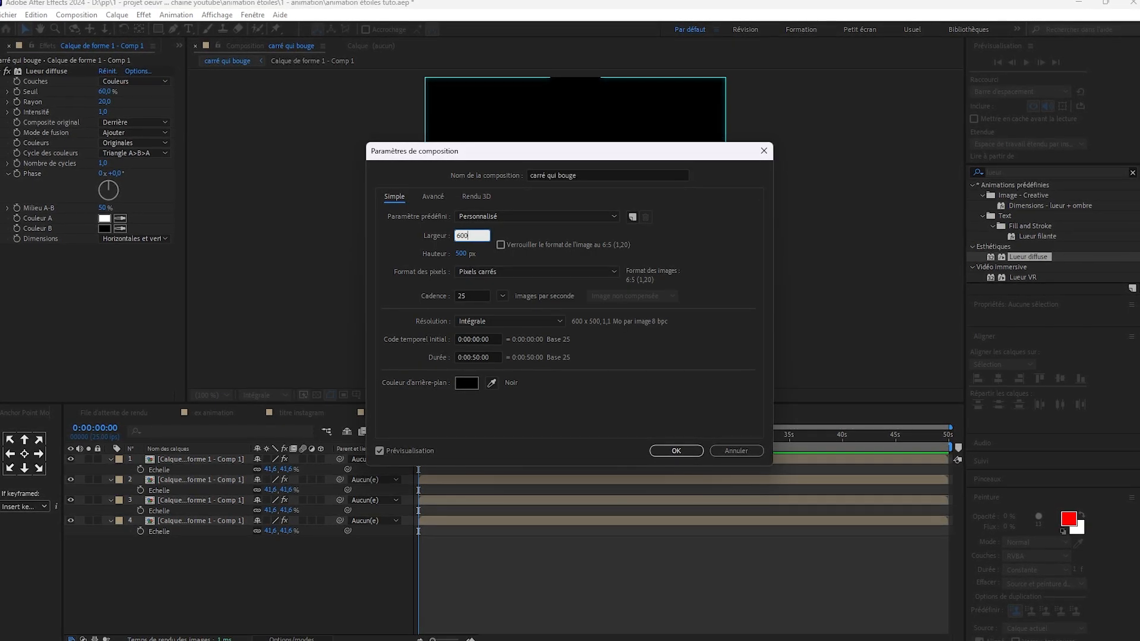
click(458, 254)
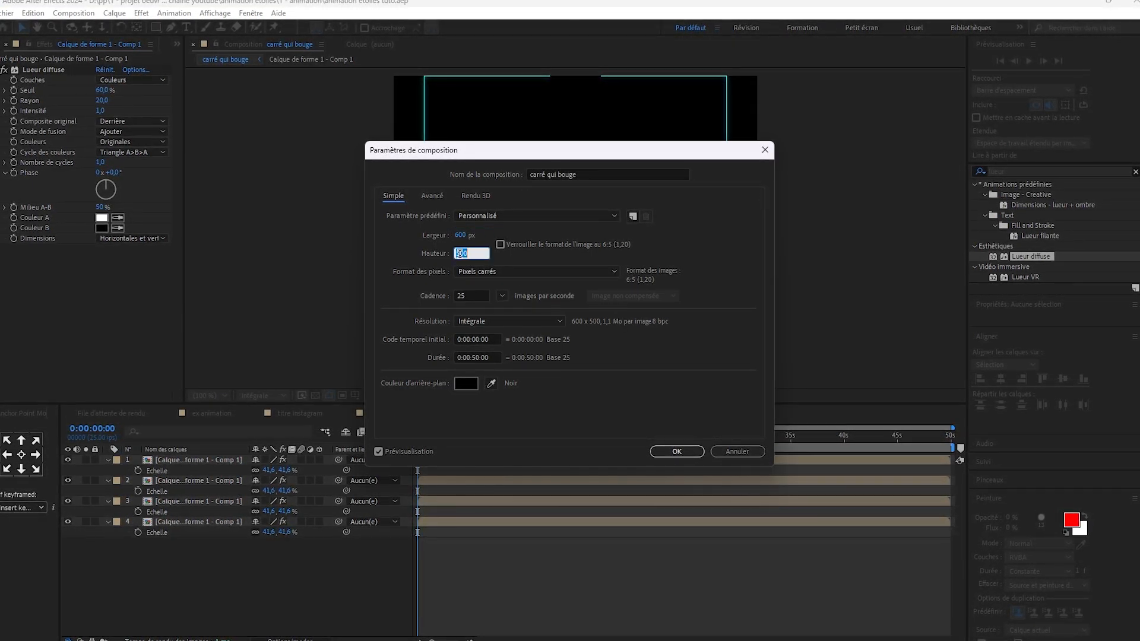
text(600)
click(676, 453)
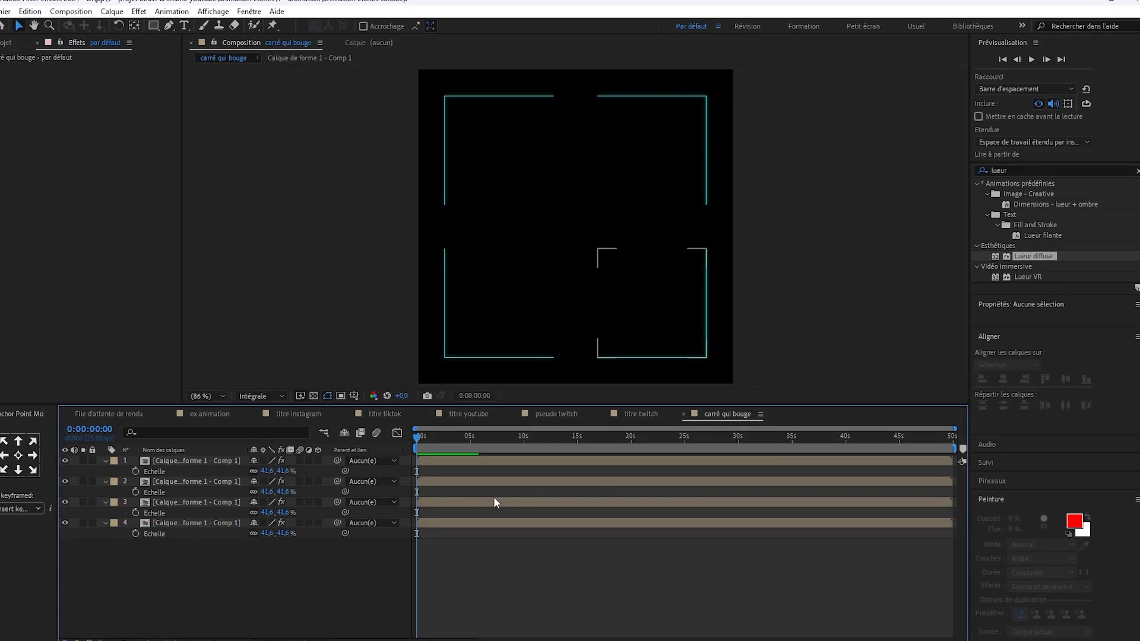
scroll(441, 354, up, 3)
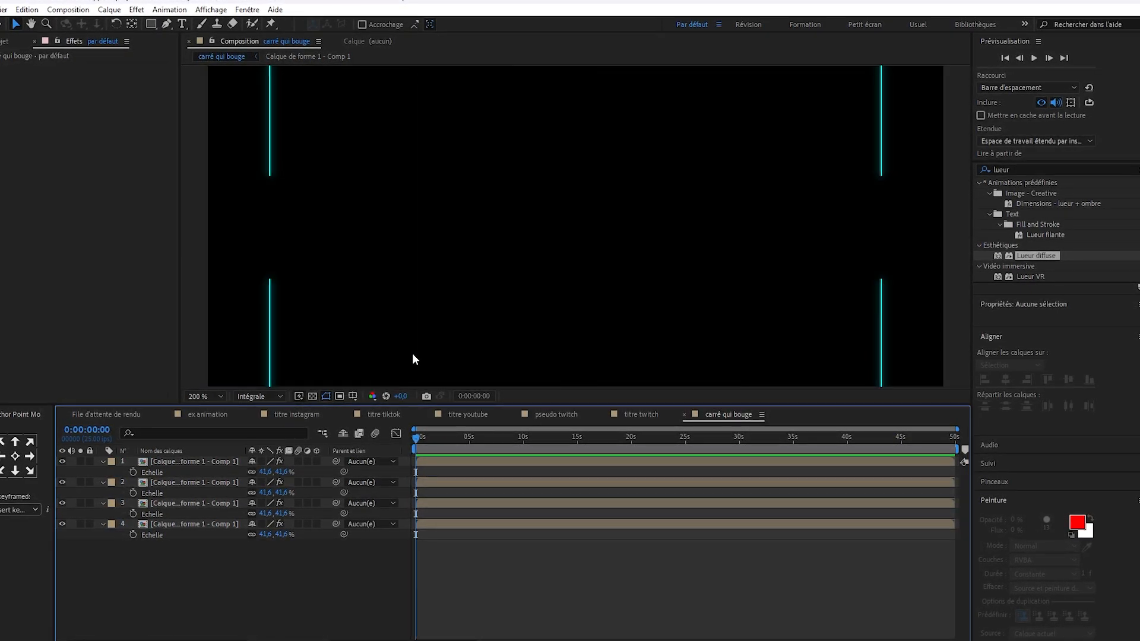
drag(293, 317, 780, 232)
scroll(386, 298, up, 1)
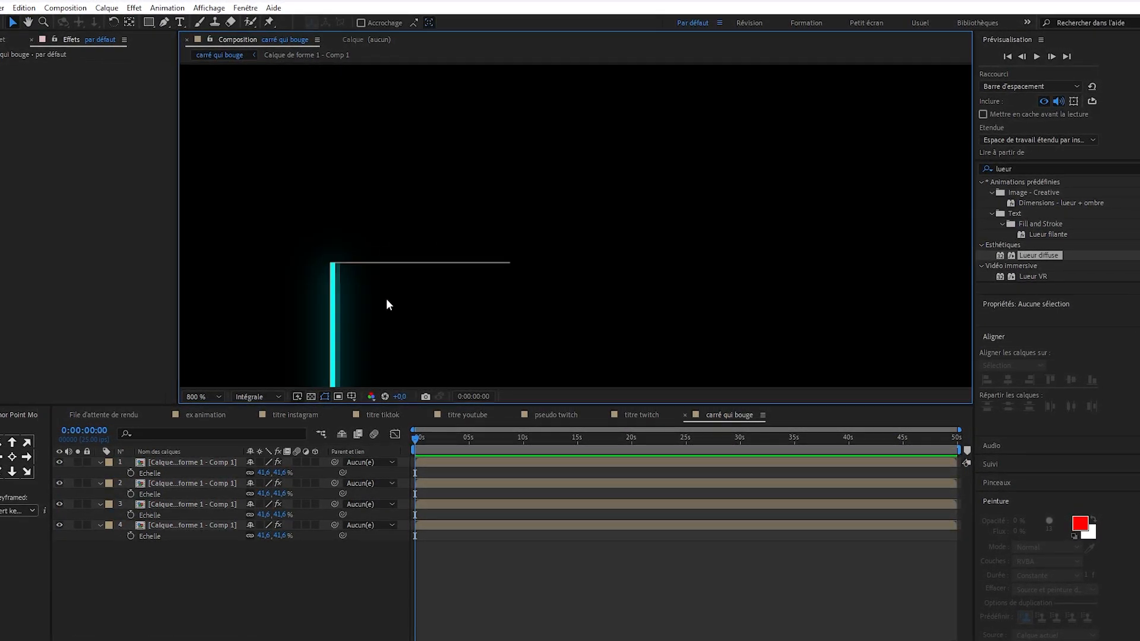
drag(386, 298, 605, 125)
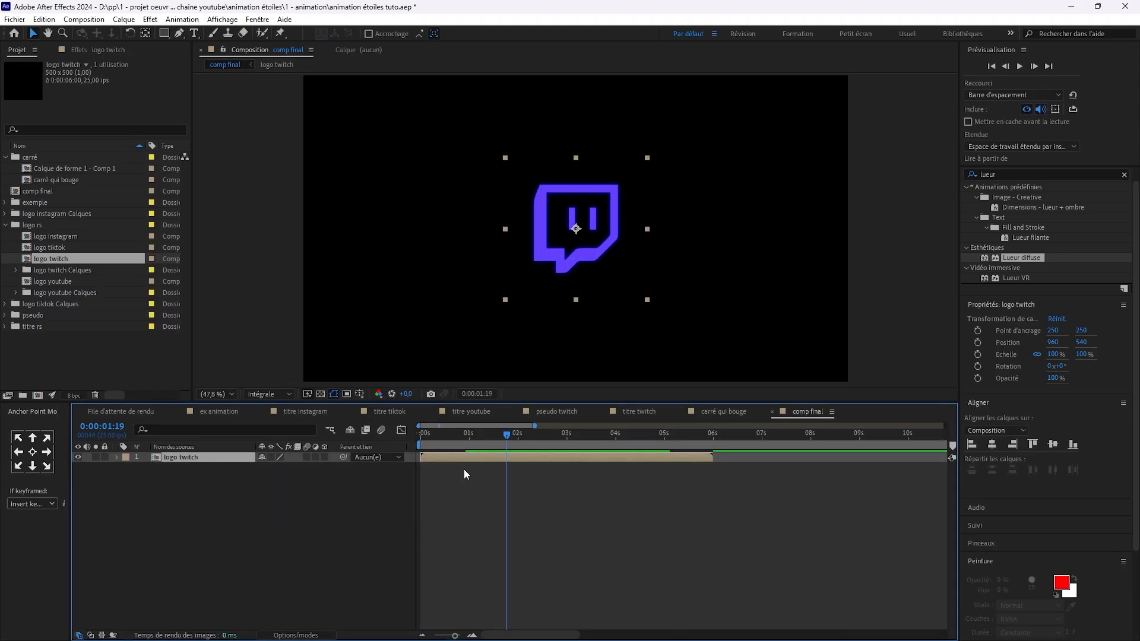
In comp final, place the logo twitch layer at 422, 540 with 74 % scale and move pseudo twitch to X 1161
drag(276, 467, 266, 482)
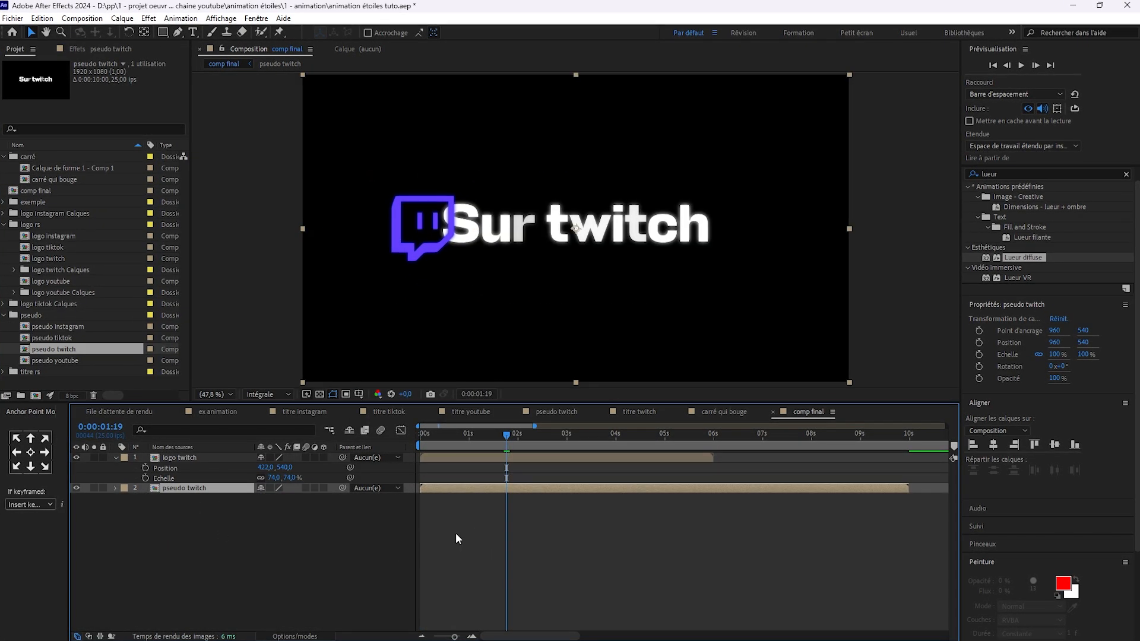
drag(267, 498, 333, 500)
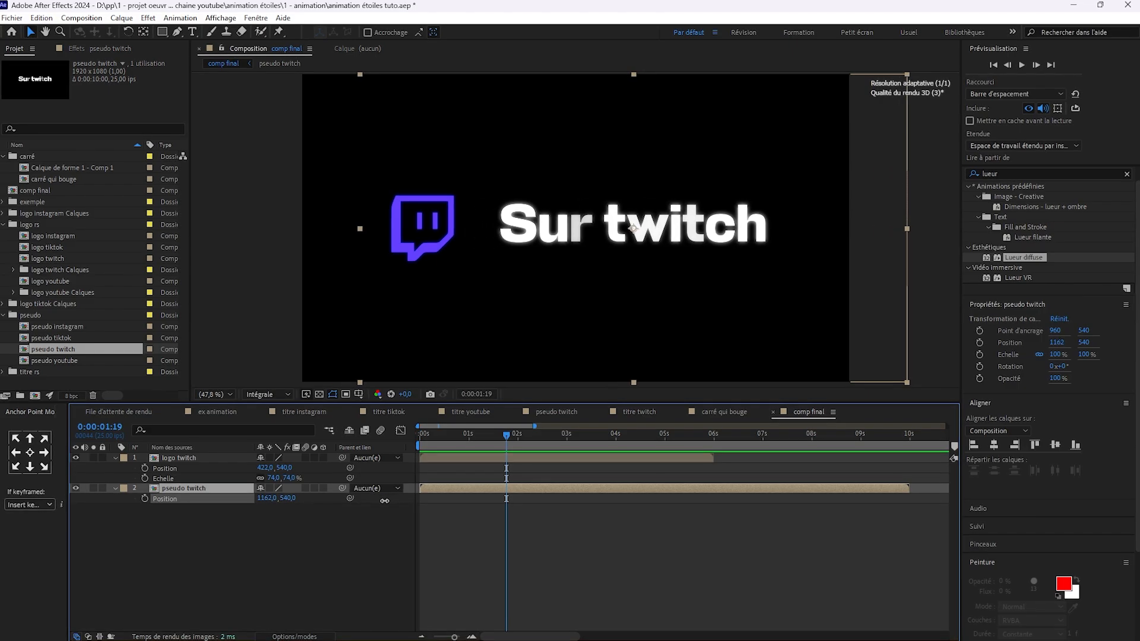
click(283, 576)
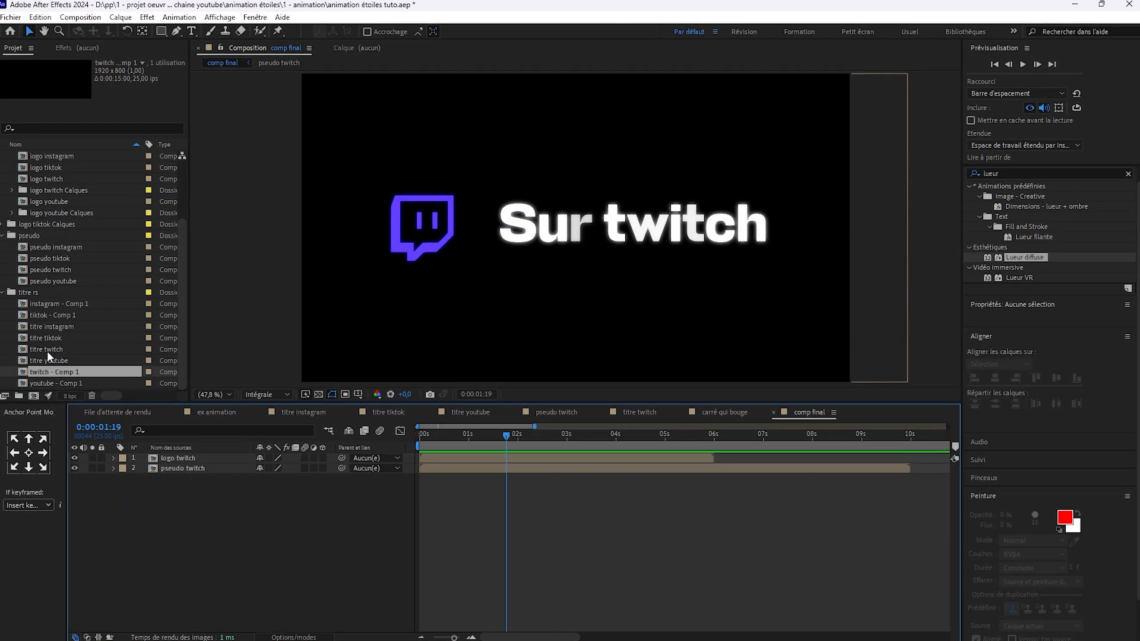
Add titre twitch between the logo and pseudo layers at 55 % scale and -5° rotation, and compare the preview with the ex animation reference
drag(48, 349, 178, 469)
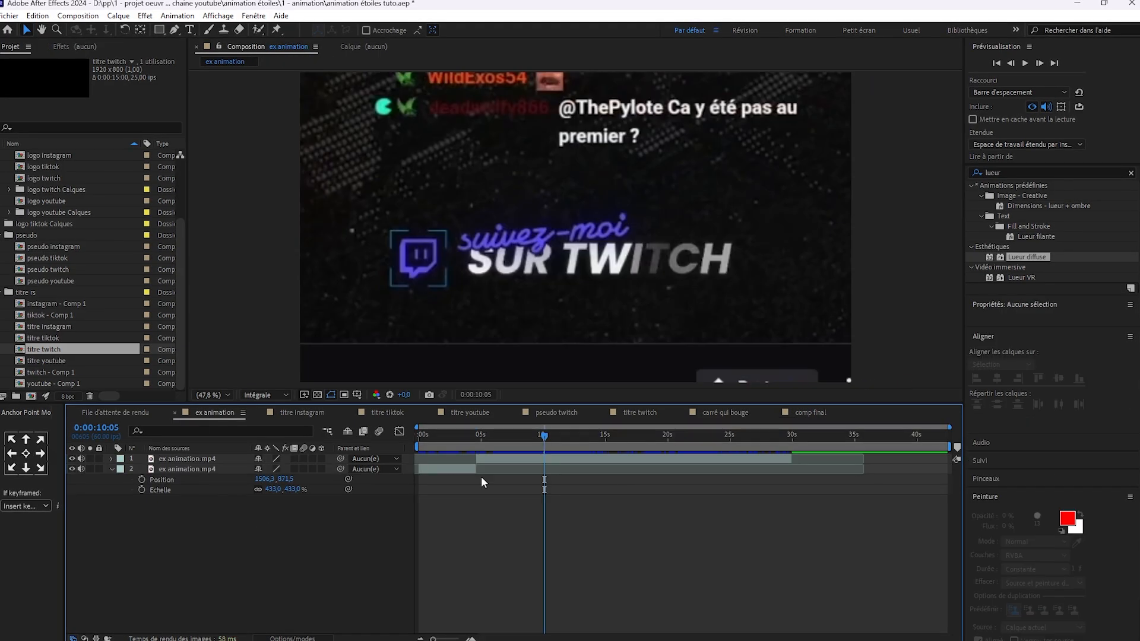
click(812, 413)
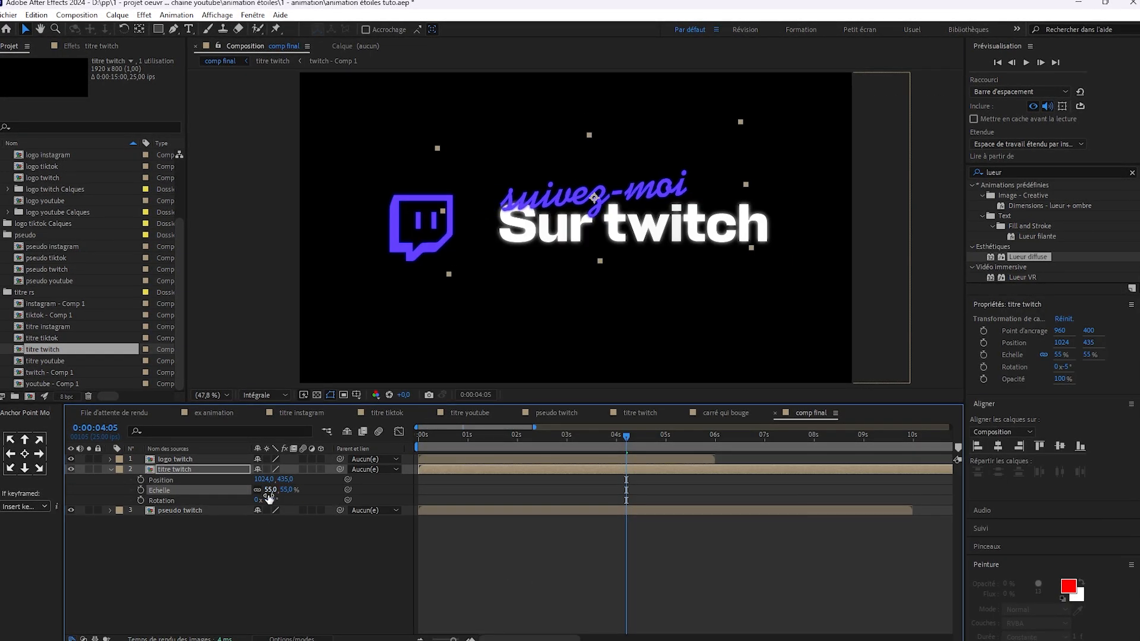
key(space)
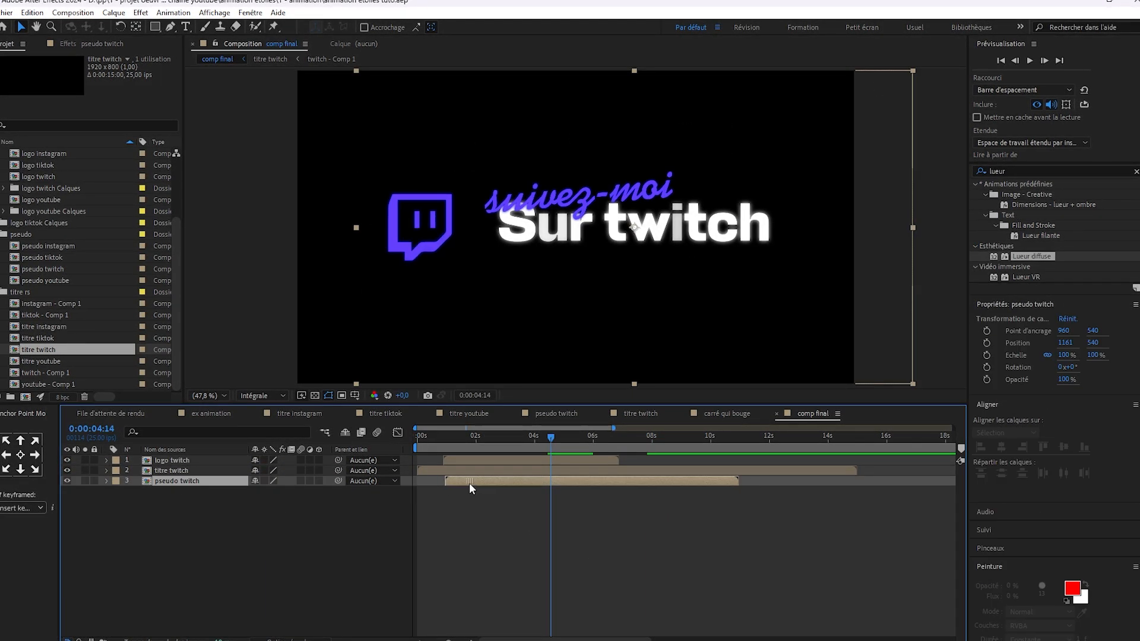
click(464, 541)
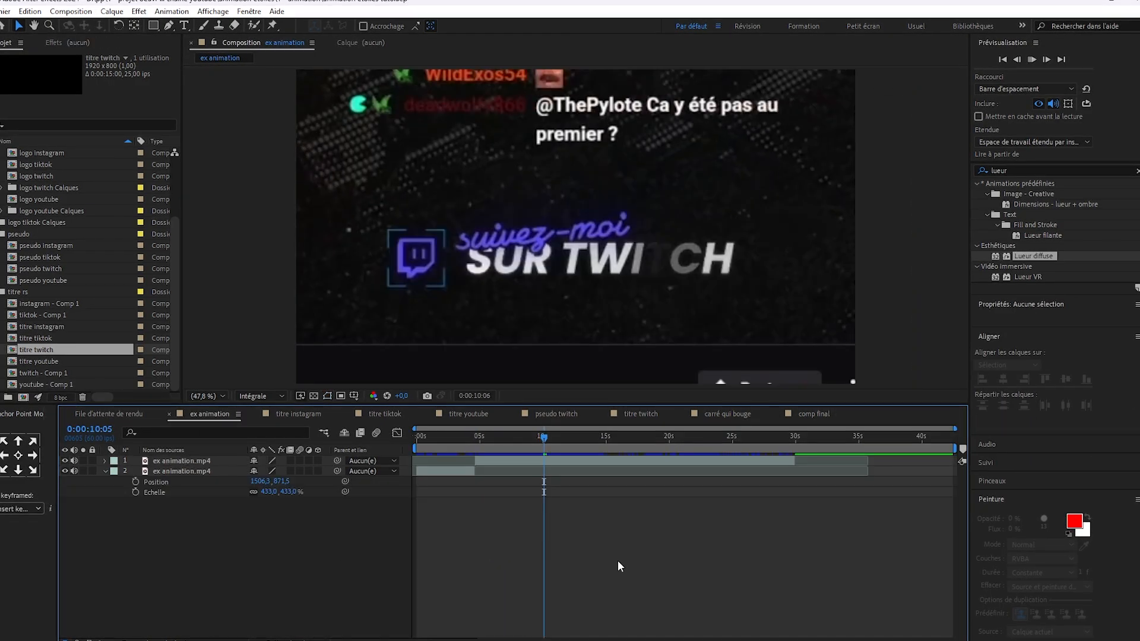
click(571, 438)
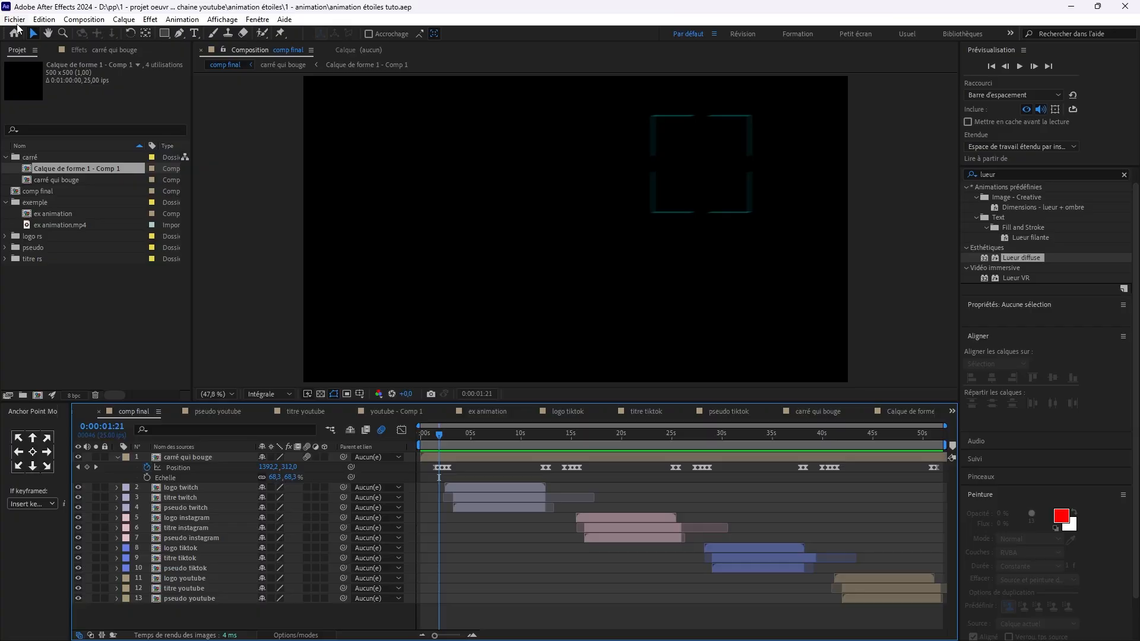
Add comp final to the render queue and configure its output module as QuickTime with RVB + Alpha channels and audio output disabled
click(15, 19)
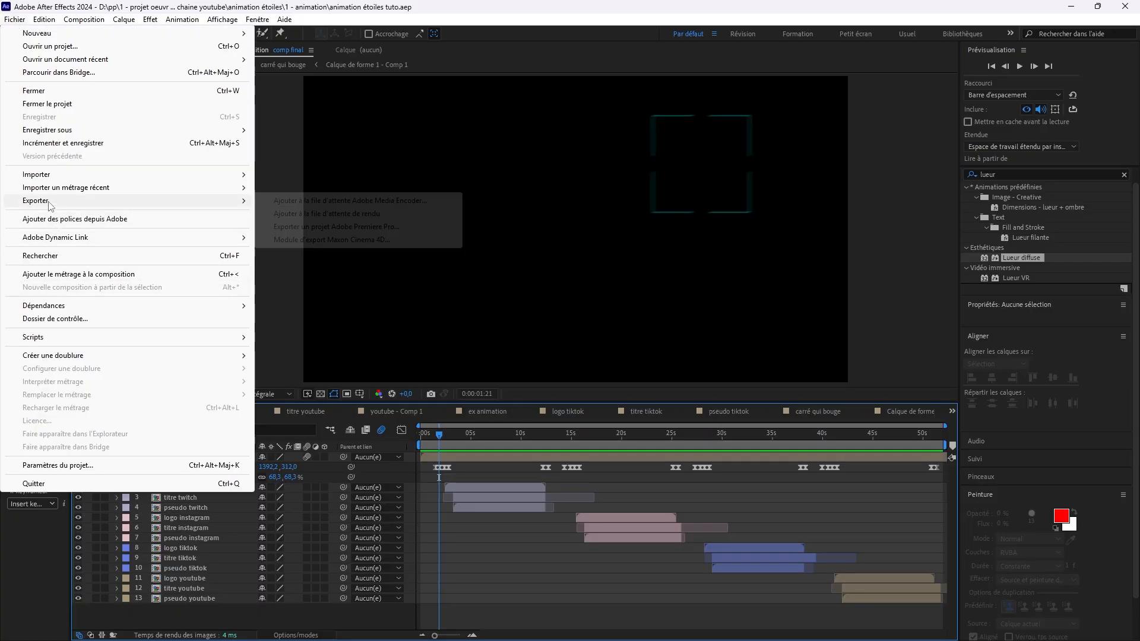
click(327, 214)
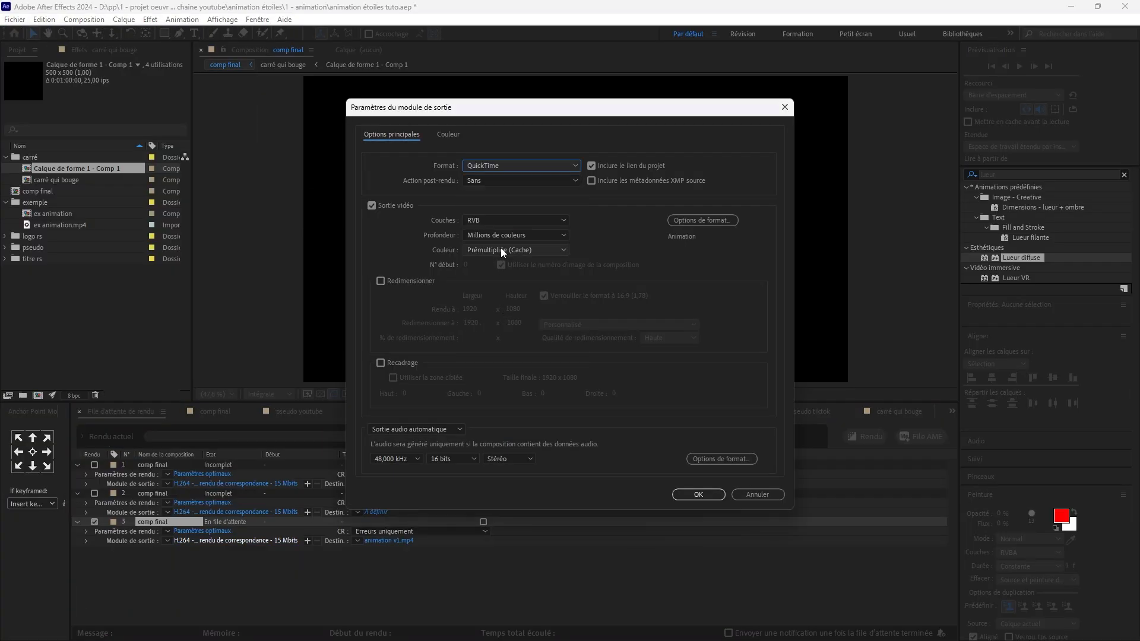
click(489, 224)
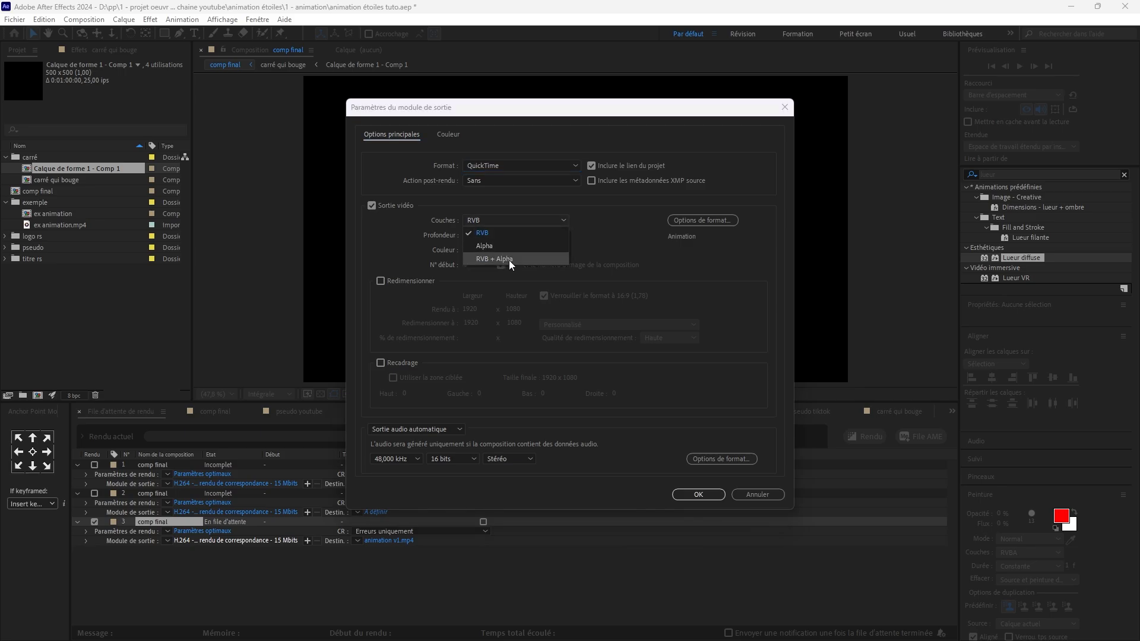
click(509, 261)
click(441, 429)
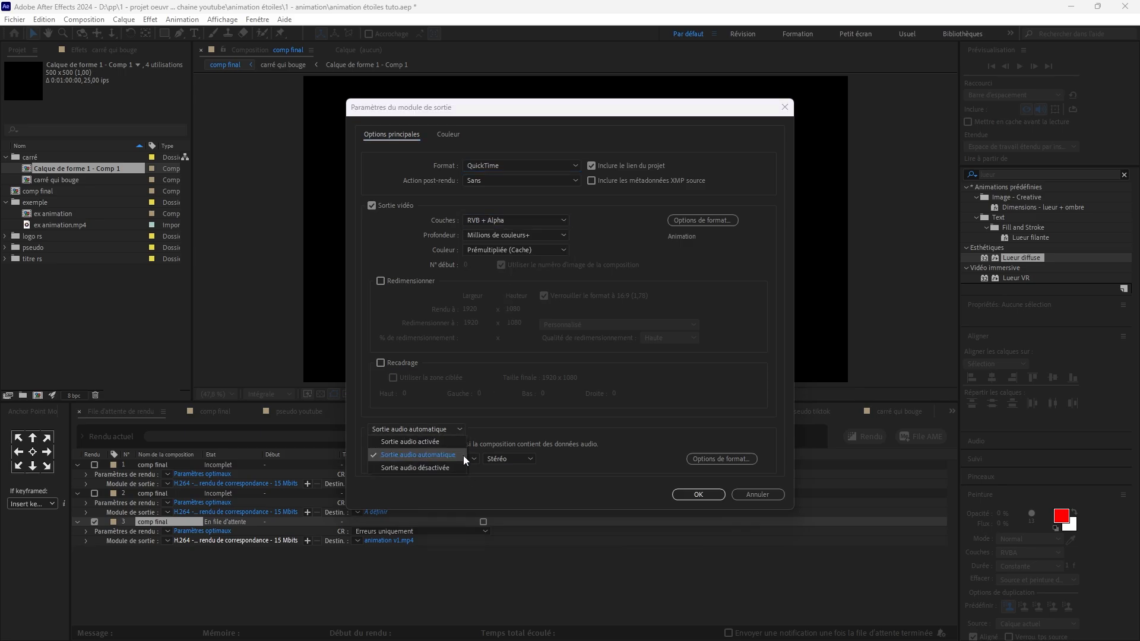
click(450, 467)
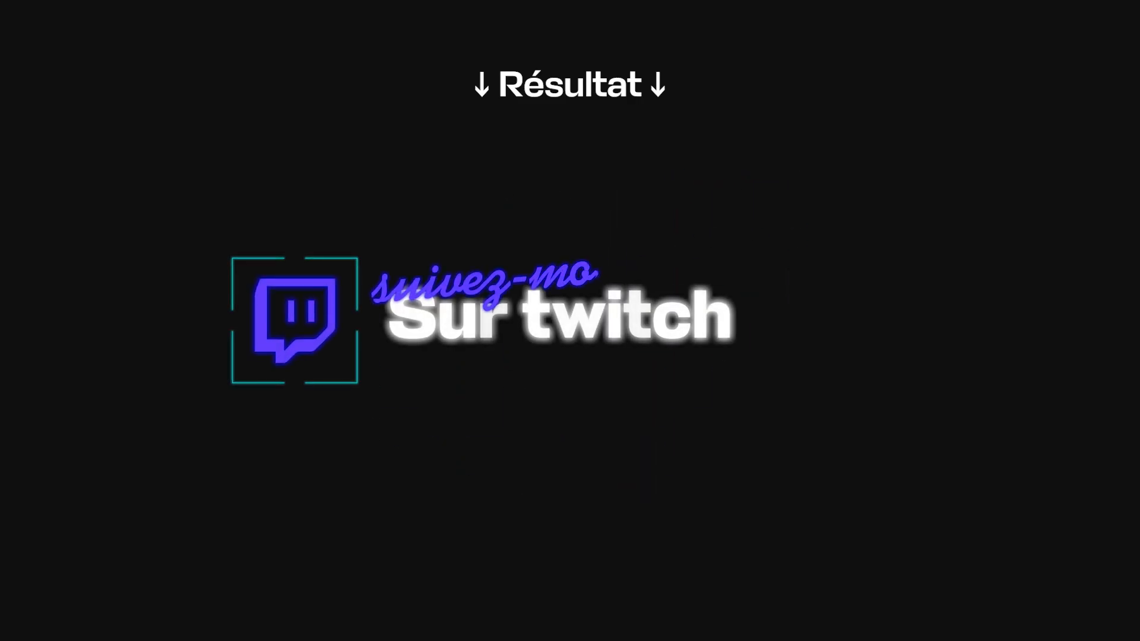